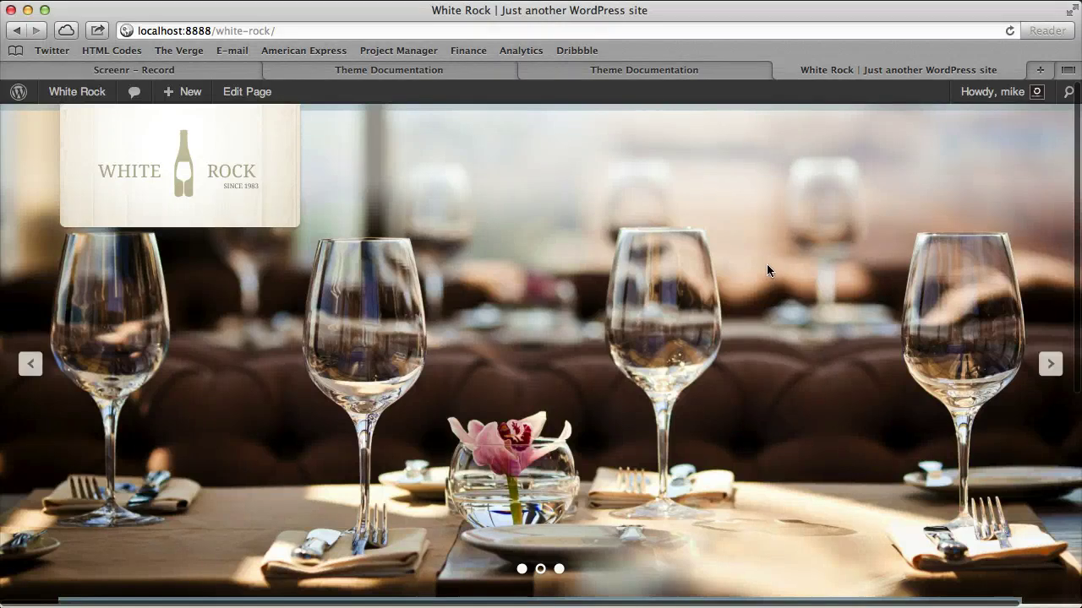
# - Create a new page in the site admin and title it "Our Menu"
pyautogui.click(100, 100)
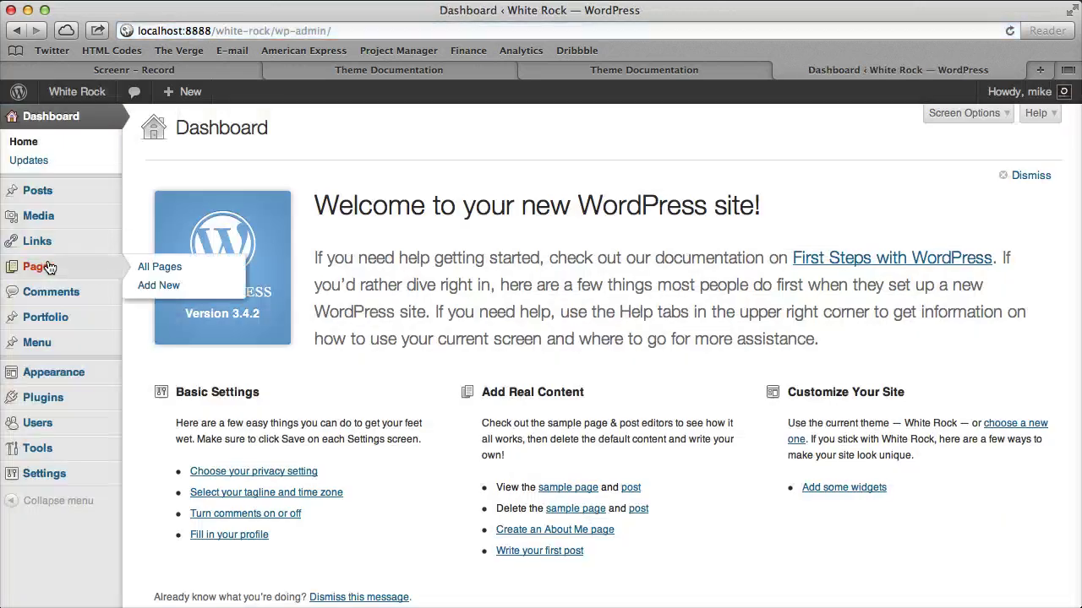
pyautogui.click(49, 267)
pyautogui.click(44, 267)
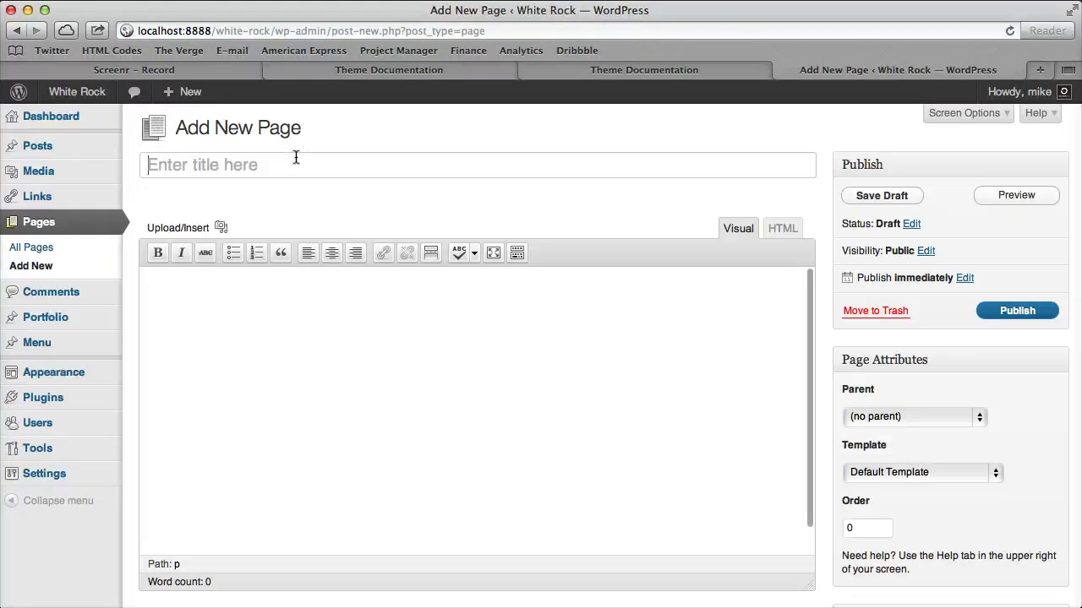
pyautogui.write('OU')
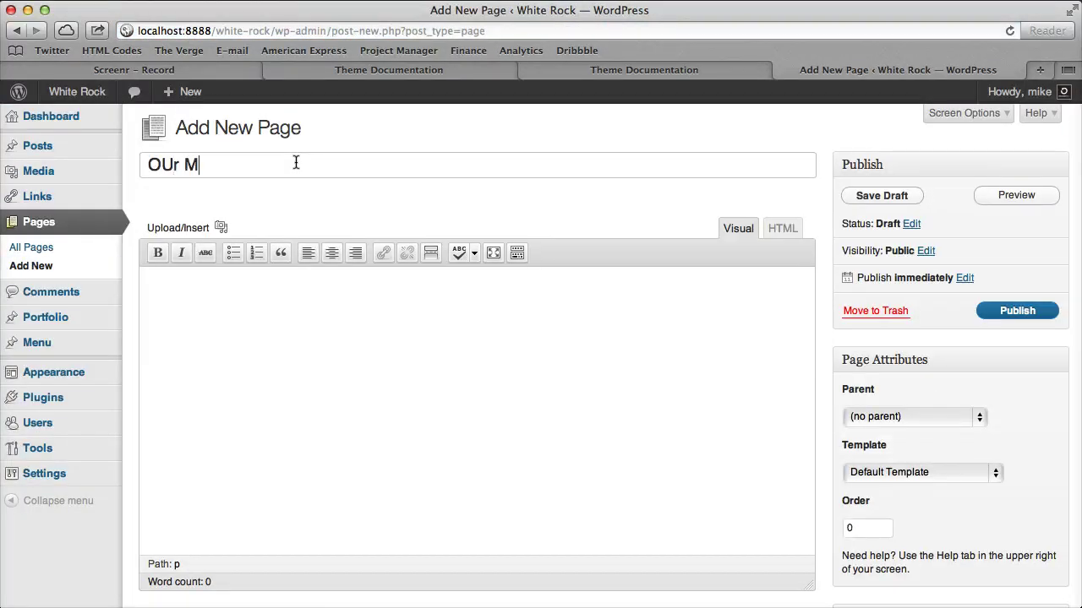
pyautogui.write('r M')
pyautogui.press('BackSpace')
pyautogui.press('BackSpace')
pyautogui.press('BackSpace')
pyautogui.write('ur Menu')
pyautogui.click(353, 298)
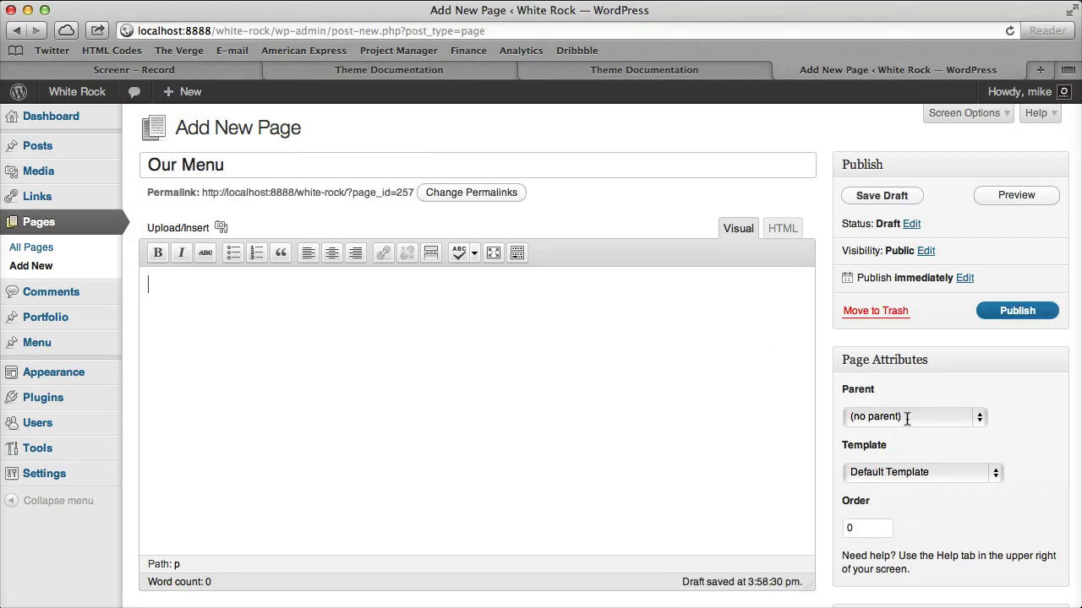
# - Assign the Menu Page 2 Column template to the Our Menu page and publish it
pyautogui.click(944, 473)
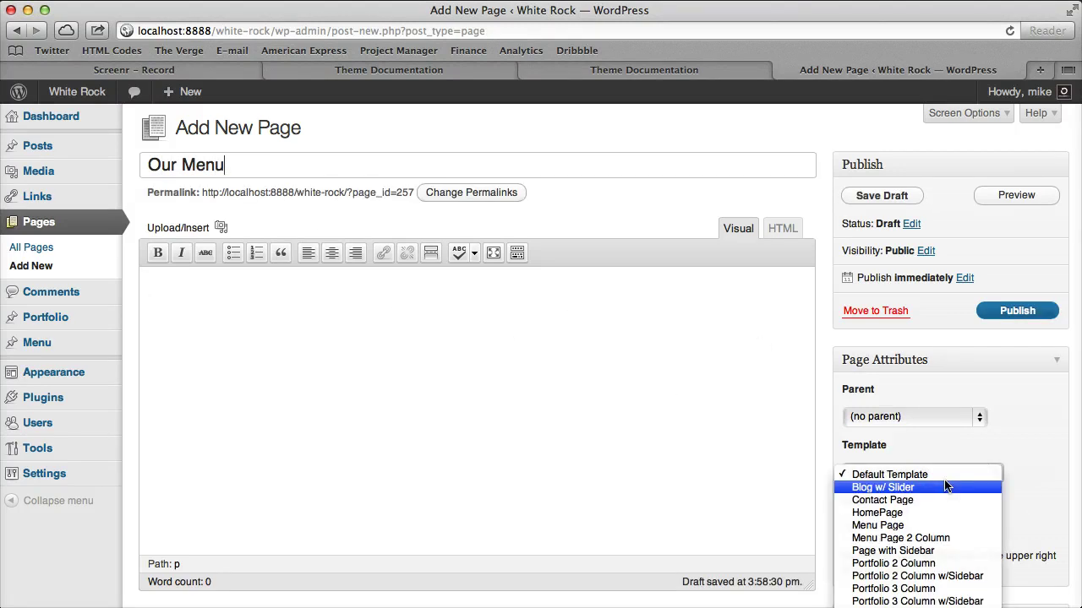
pyautogui.click(942, 539)
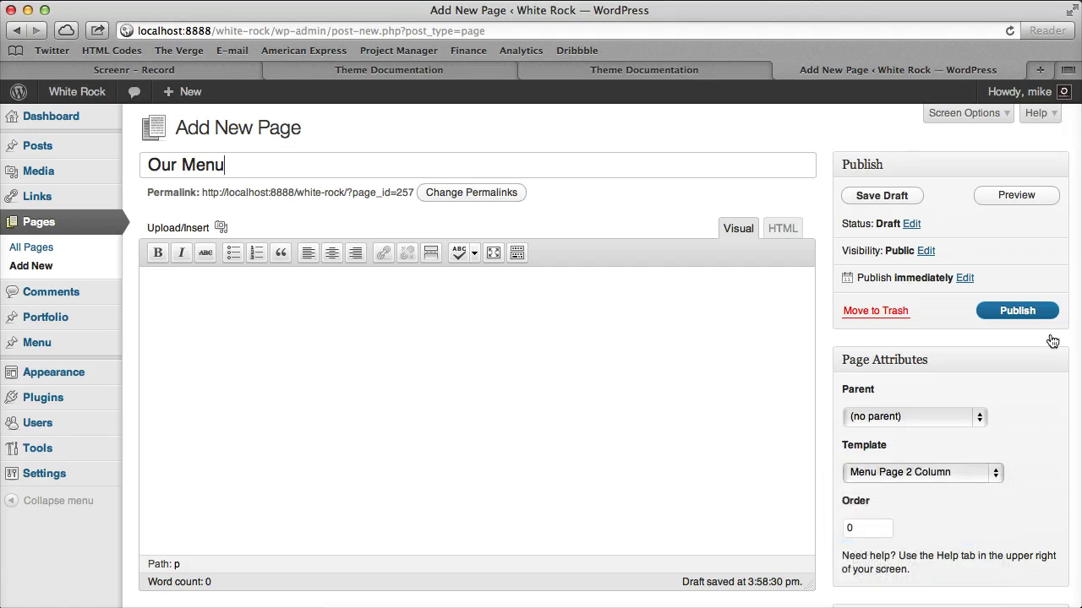
pyautogui.click(1018, 311)
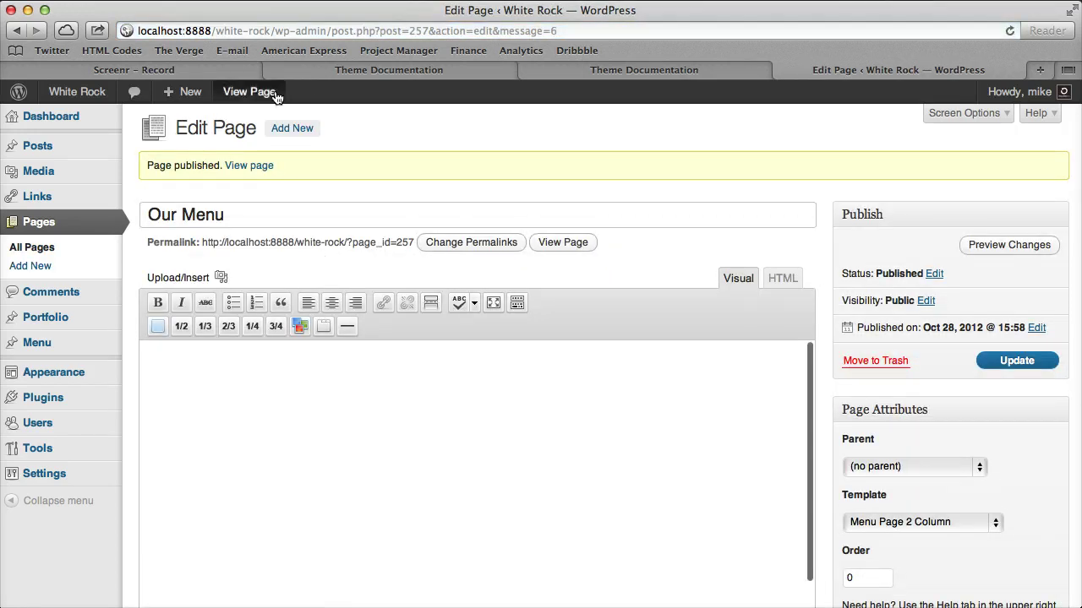
# - Open the published Our Menu page in a separate tab and check how it looks
pyautogui.rightClick(275, 98)
pyautogui.click(338, 111)
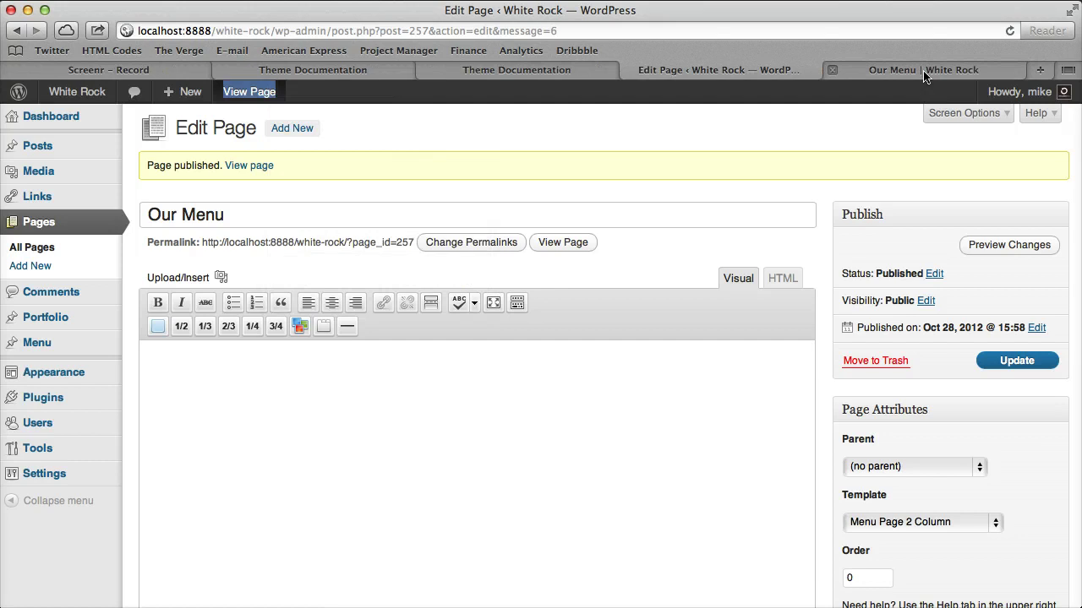
pyautogui.click(924, 72)
pyautogui.click(775, 66)
pyautogui.click(902, 70)
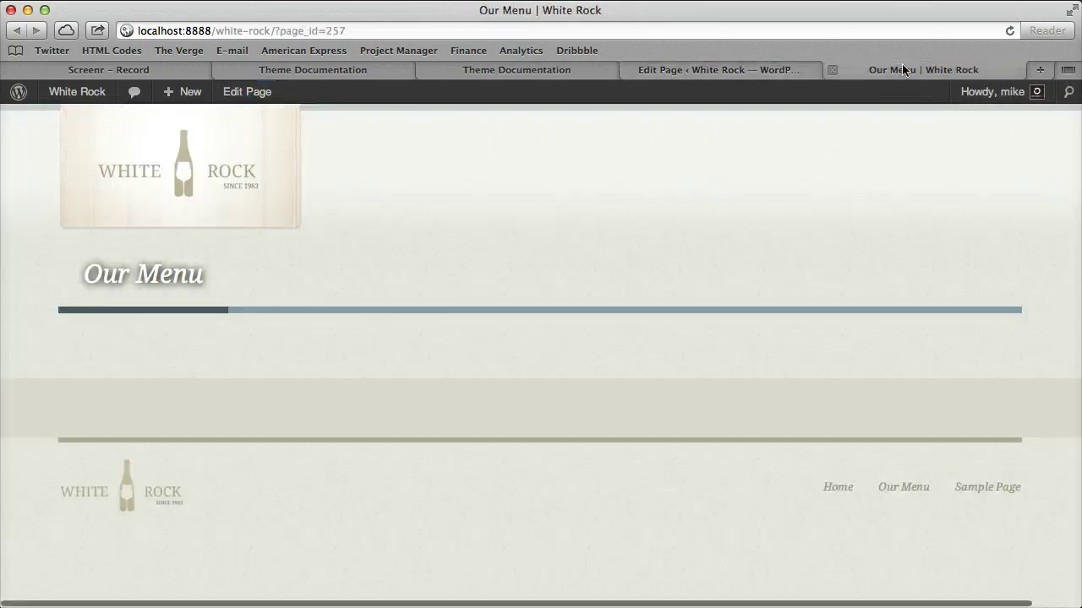
# - Return to the site admin and start a new Menu post
pyautogui.click(761, 71)
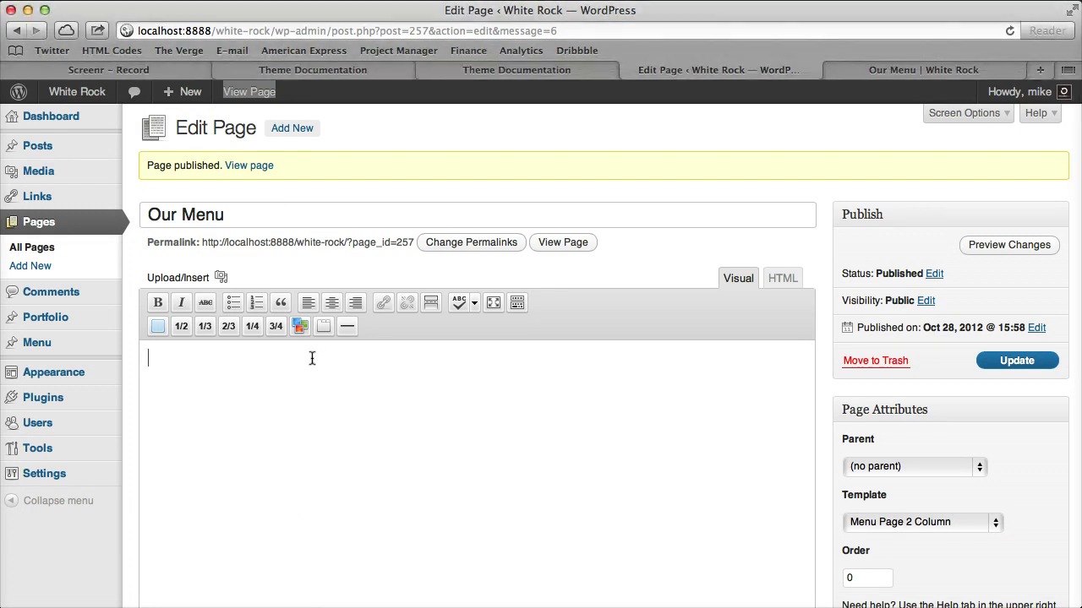
pyautogui.click(98, 346)
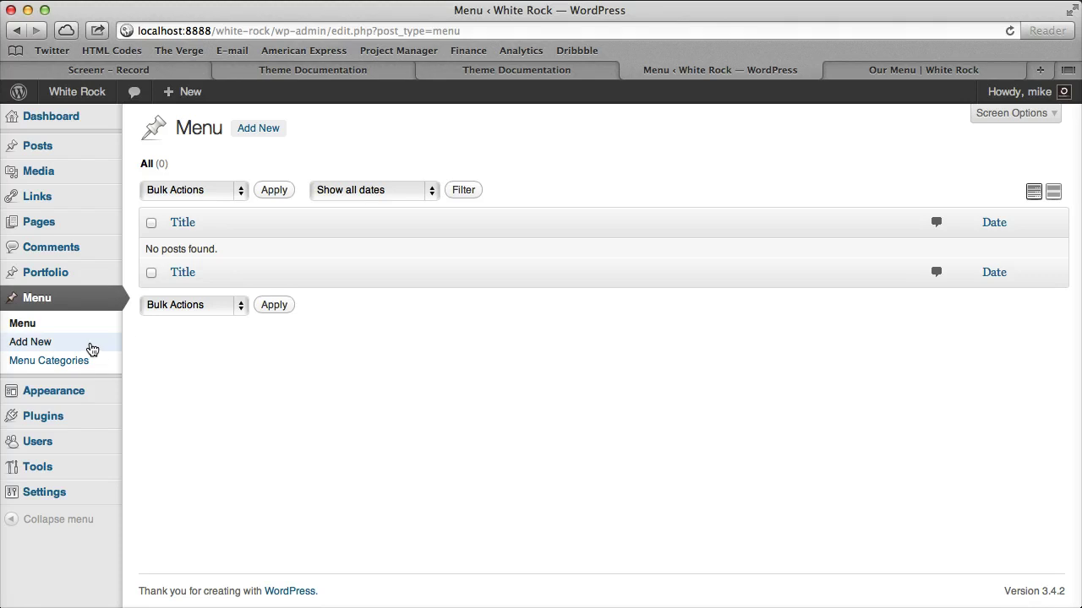
pyautogui.click(92, 346)
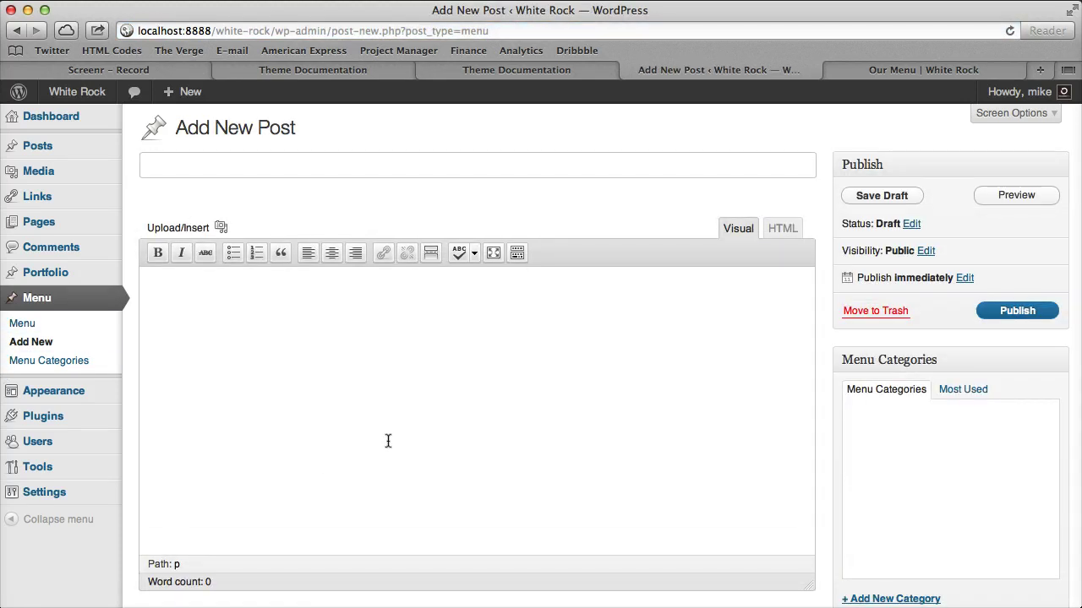
# - Open white-rock.progressionstudios.com in a new tab and examine the item titles on its Our Menu page
pyautogui.press('super+t')
pyautogui.write('white')
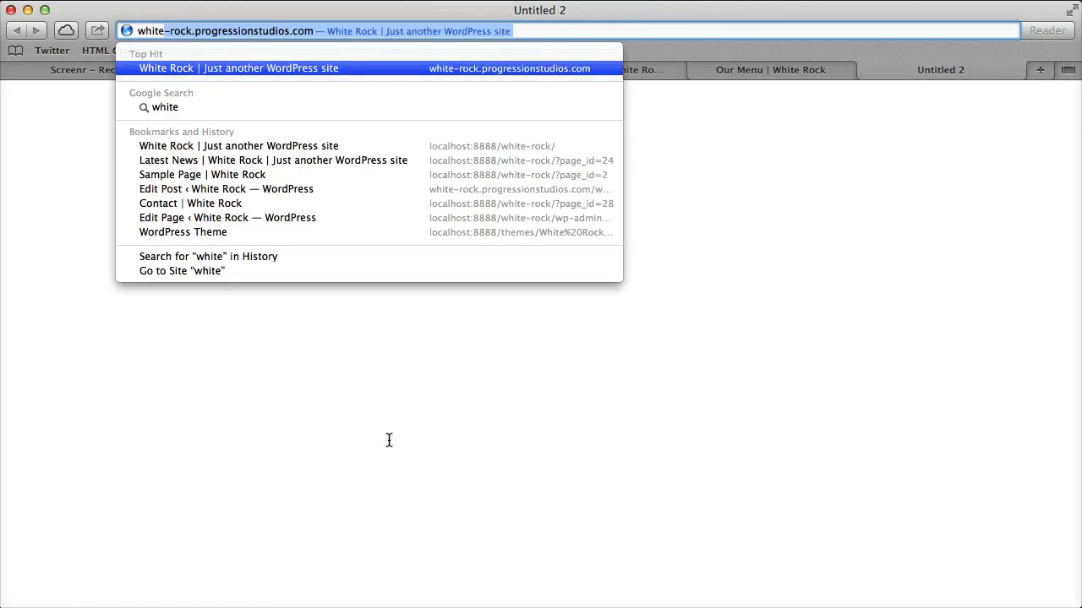
pyautogui.press('Return')
pyautogui.click(767, 151)
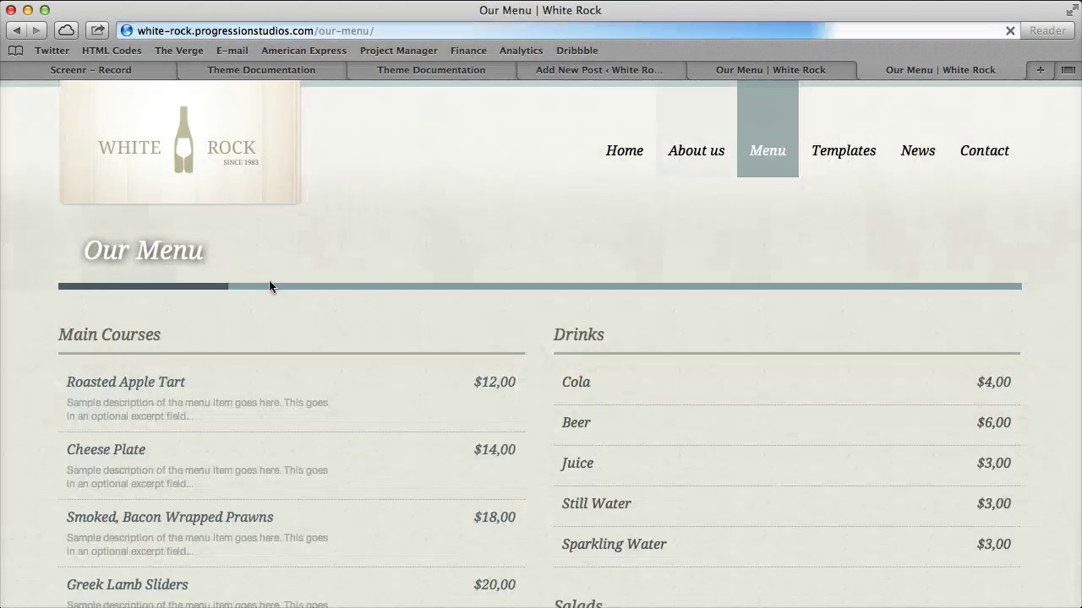
pyautogui.moveTo(58, 376); pyautogui.dragTo(182, 382)
pyautogui.click(250, 310)
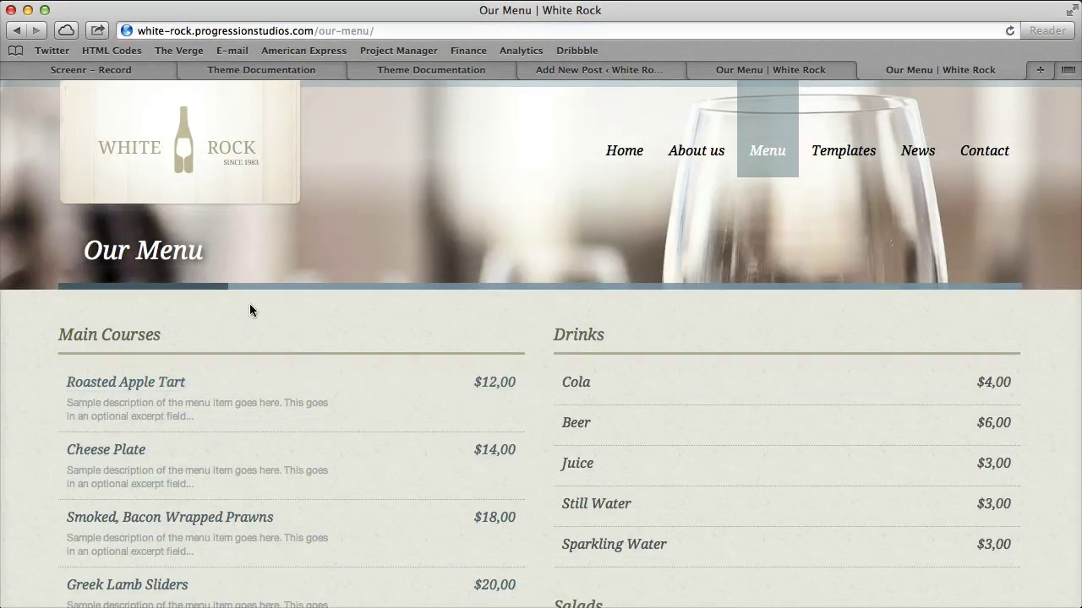
# - Title the new menu post "Roasted Apple Tart" and set its item price to $15
pyautogui.click(631, 69)
pyautogui.write('Roa')
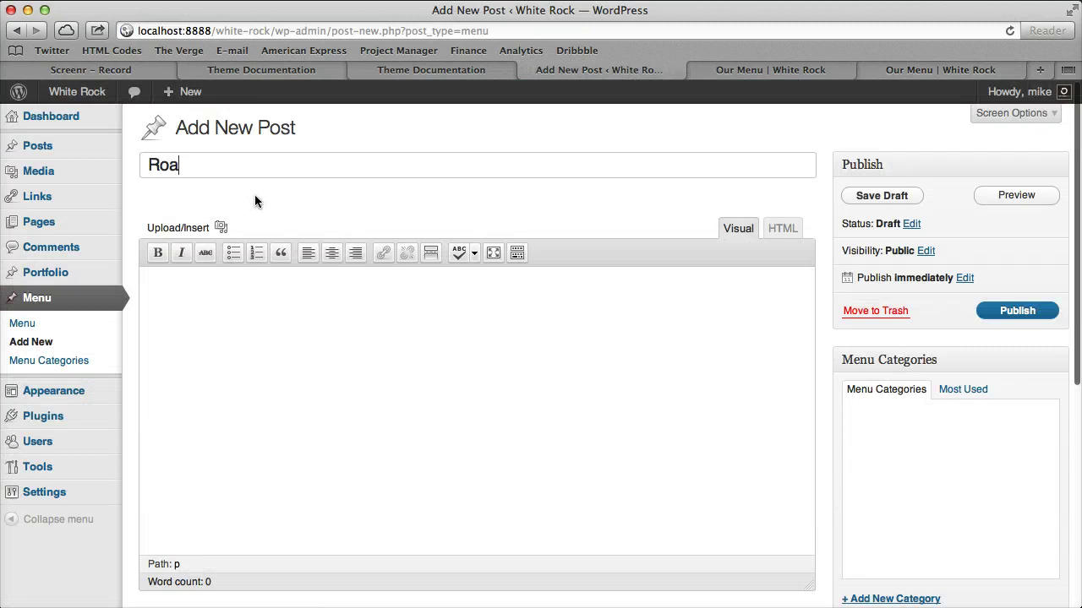
pyautogui.write('sted Apple')
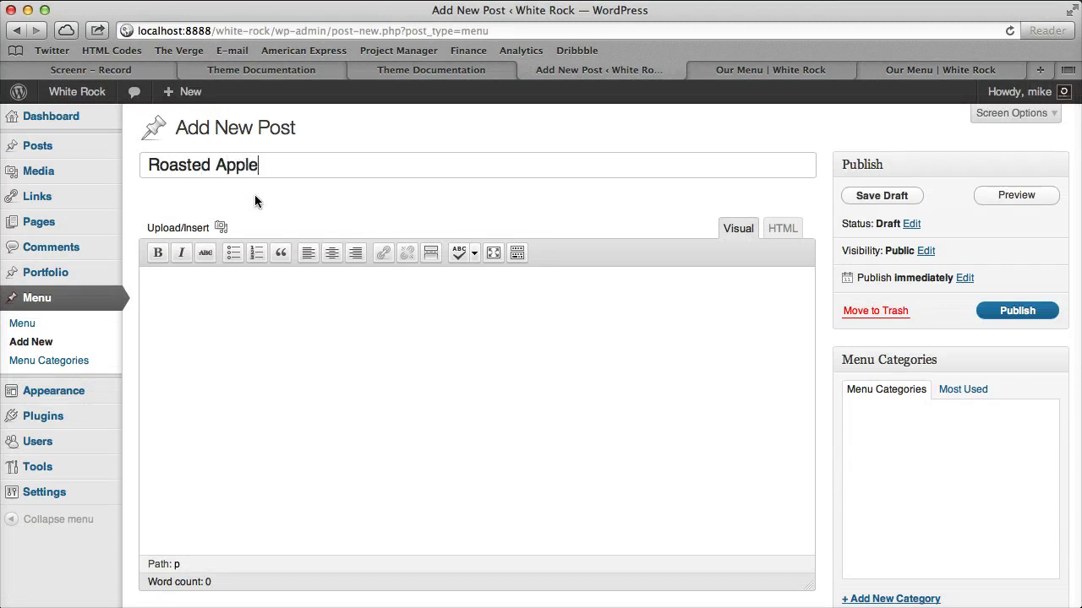
pyautogui.write(' Tart')
pyautogui.scroll(-10, 369, 300)
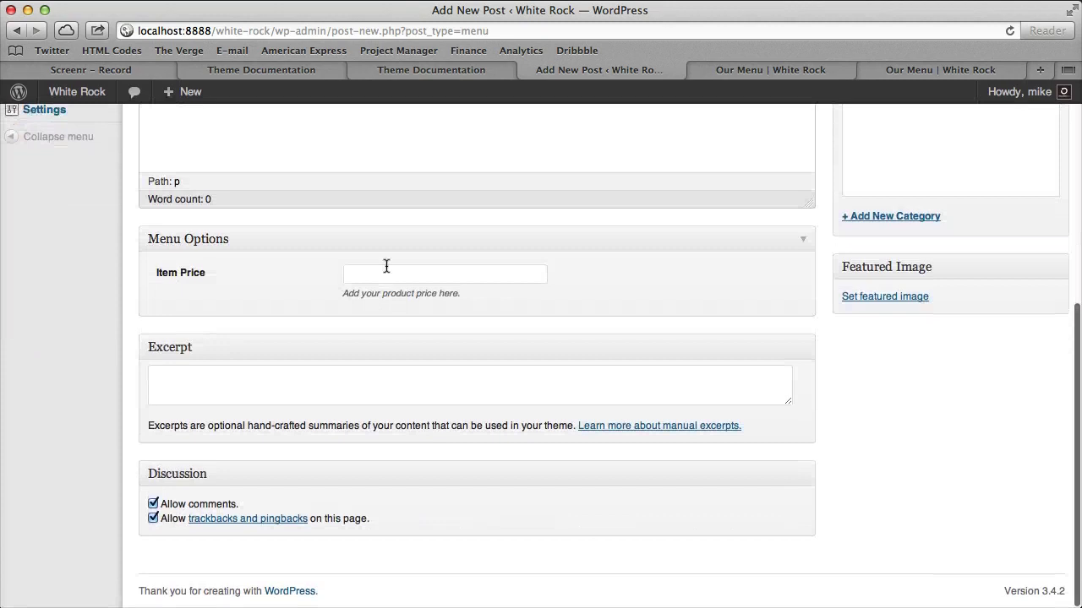
pyautogui.click(380, 271)
pyautogui.write('$15')
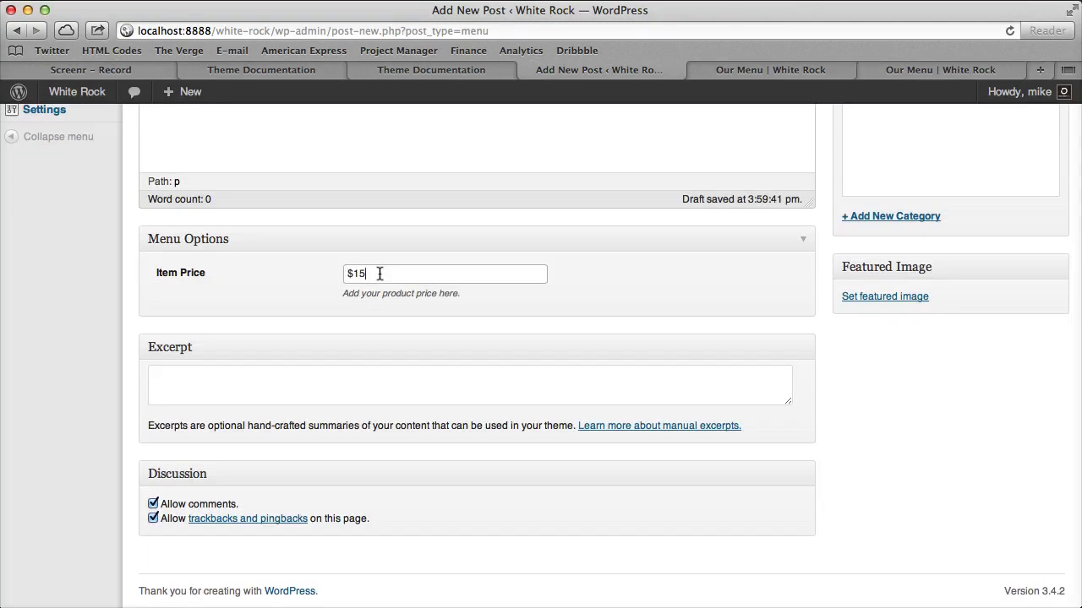
# - Check the item descriptions on the demo menu and enter "Sample Description..." as the Roasted Apple Tart excerpt
pyautogui.click(335, 388)
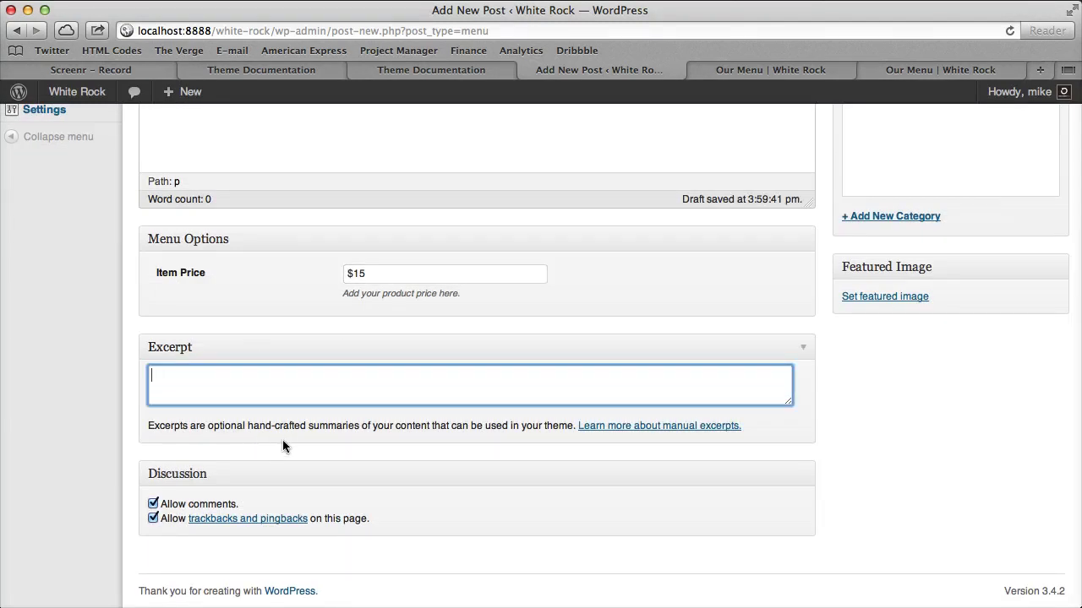
pyautogui.click(915, 68)
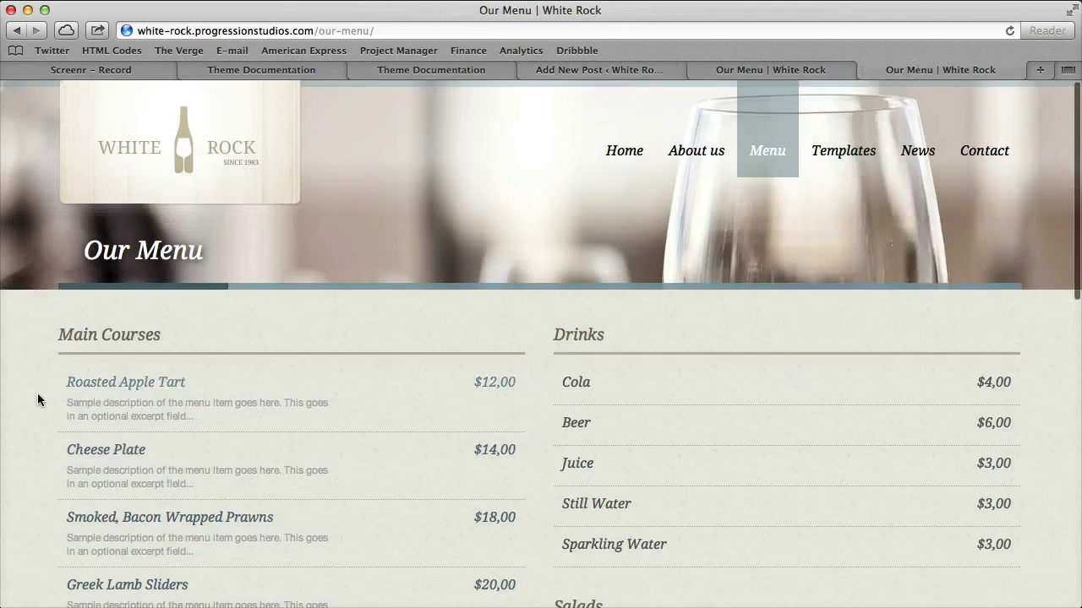
pyautogui.click(625, 69)
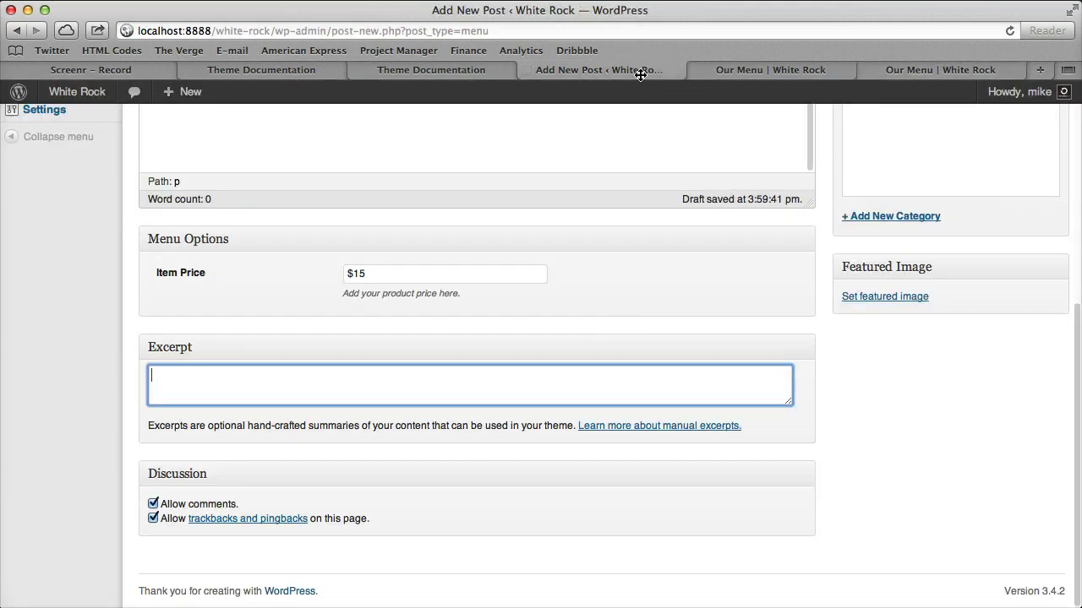
pyautogui.write('Sample Description...')
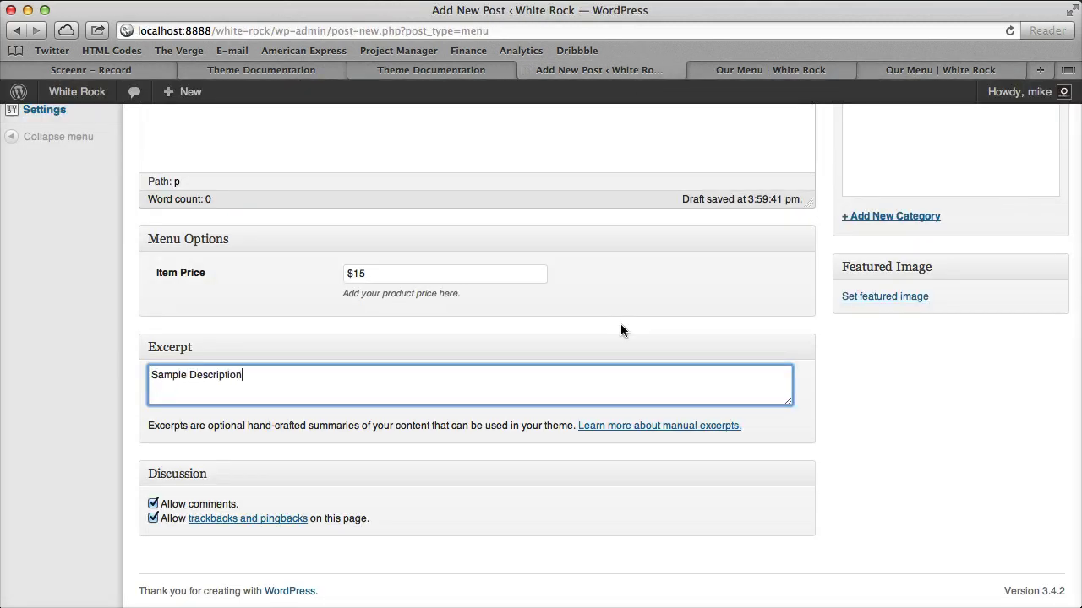
# - Write "All the content goes here..." as the body text of the Roasted Apple Tart post
pyautogui.scroll(5, 630, 334)
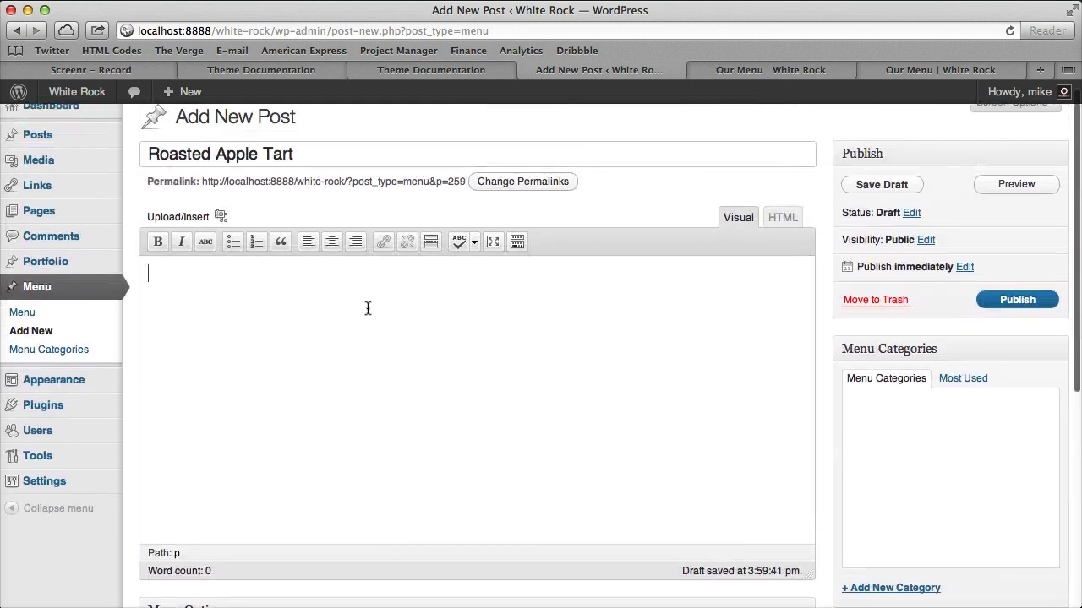
pyautogui.click(368, 309)
pyautogui.write('All the contne')
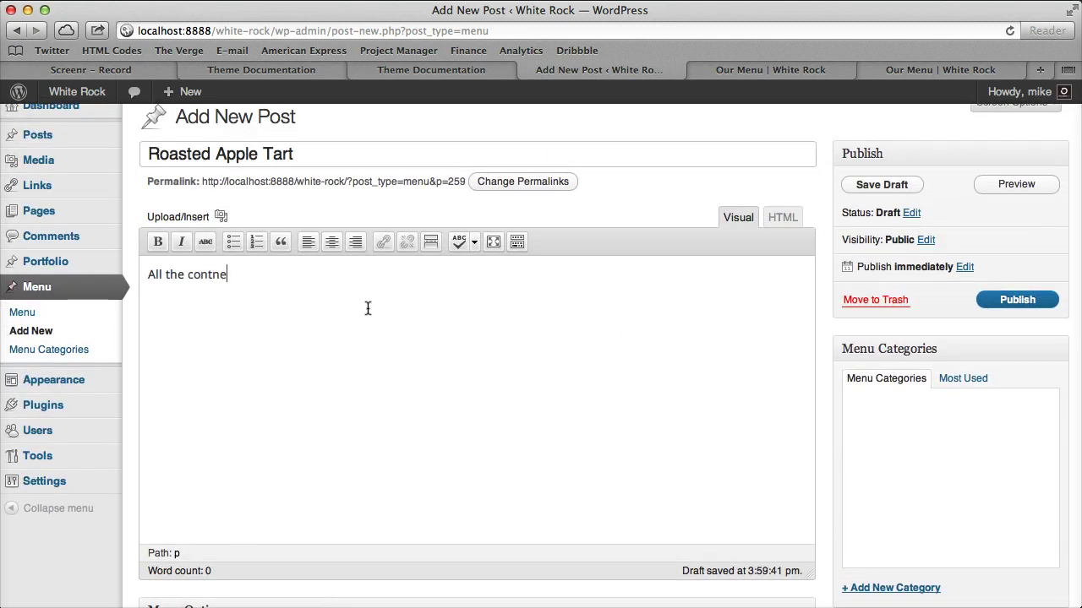
pyautogui.press('BackSpace')
pyautogui.press('BackSpace')
pyautogui.press('BackSpace')
# - Add a new menu category named main-courses to the Roasted Apple Tart post and publish the post
pyautogui.scroll(-3, 440, 341)
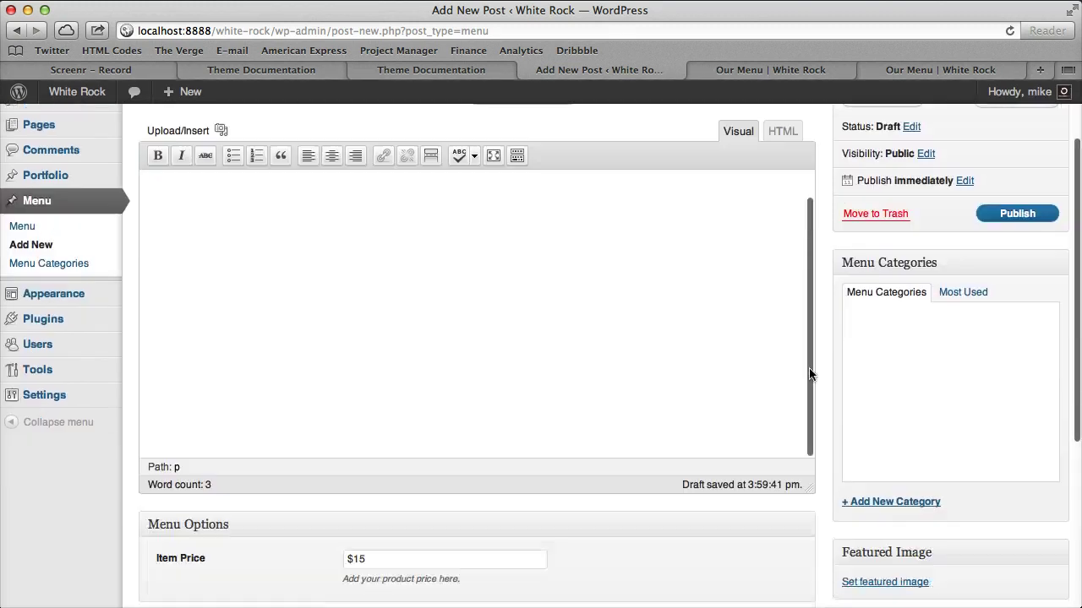
pyautogui.click(911, 504)
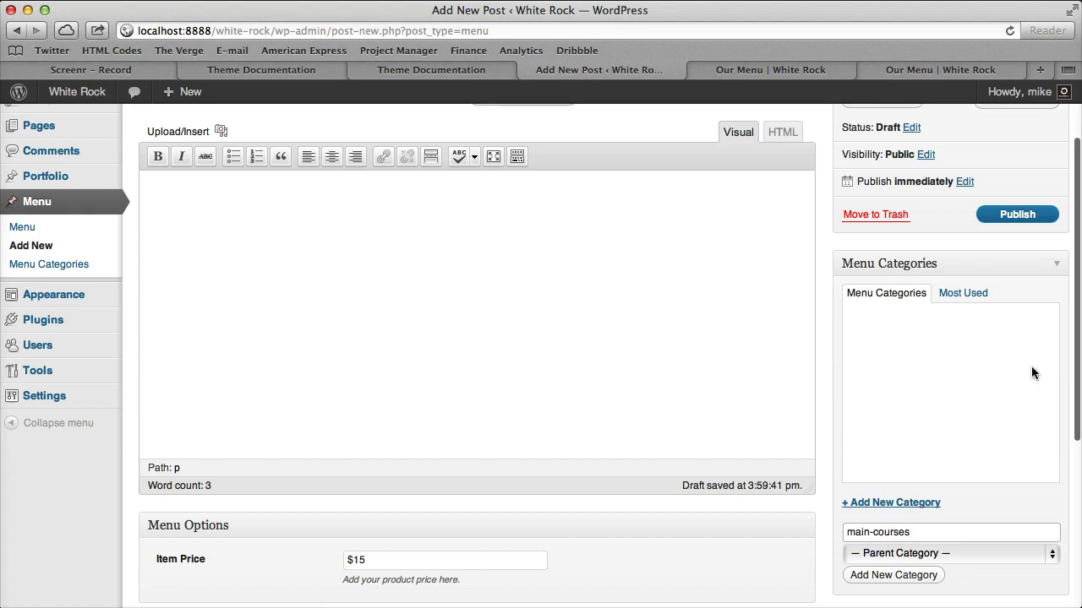
pyautogui.click(852, 574)
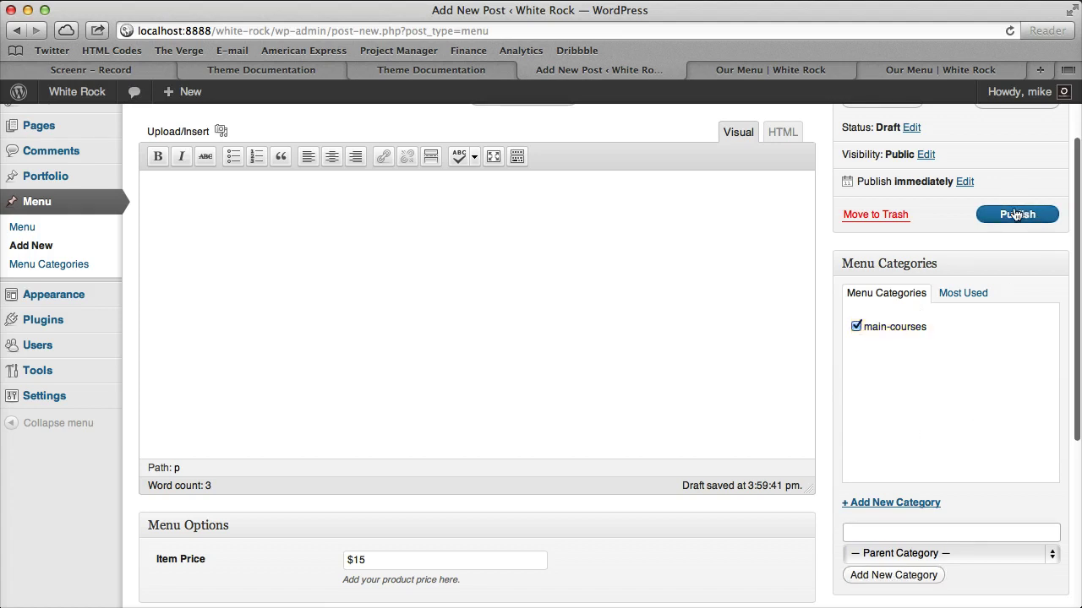
pyautogui.click(1017, 214)
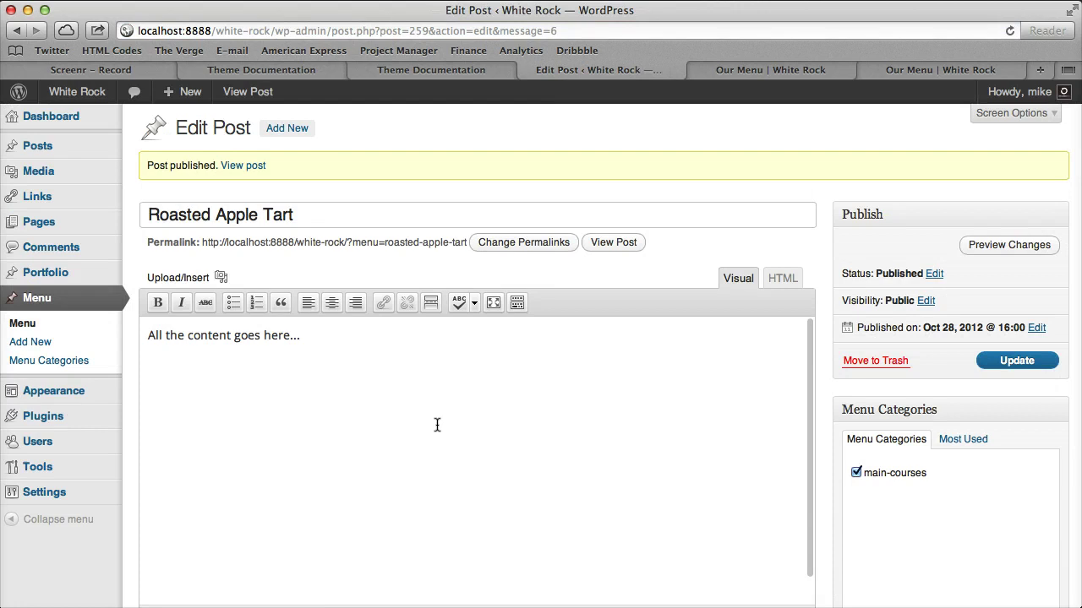
# - Start another Menu post titled "Prime Rib" with the body text "Content Goes here"
pyautogui.click(50, 347)
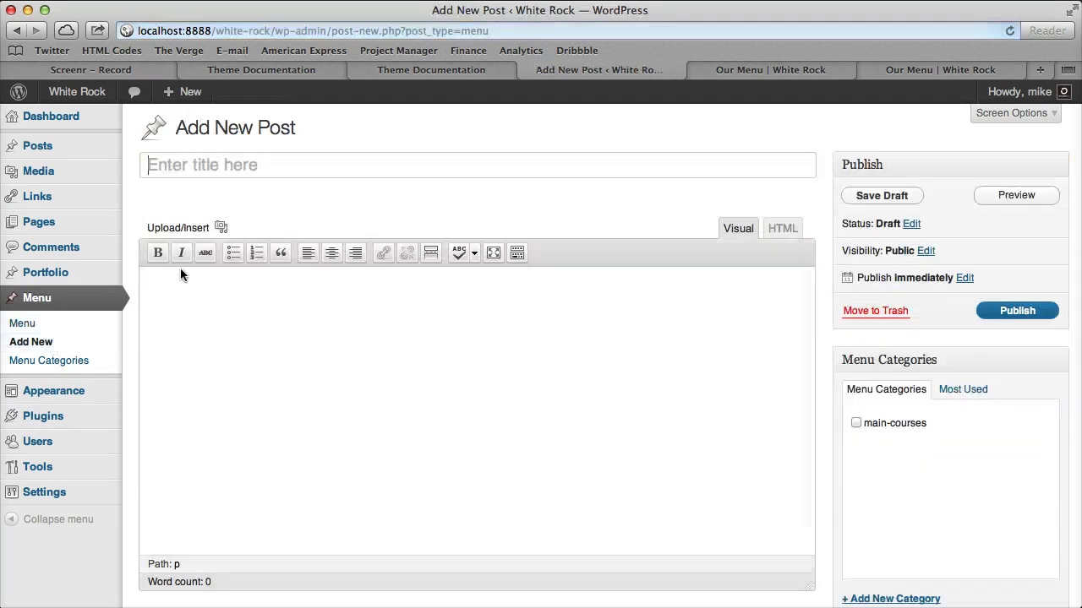
pyautogui.click(231, 167)
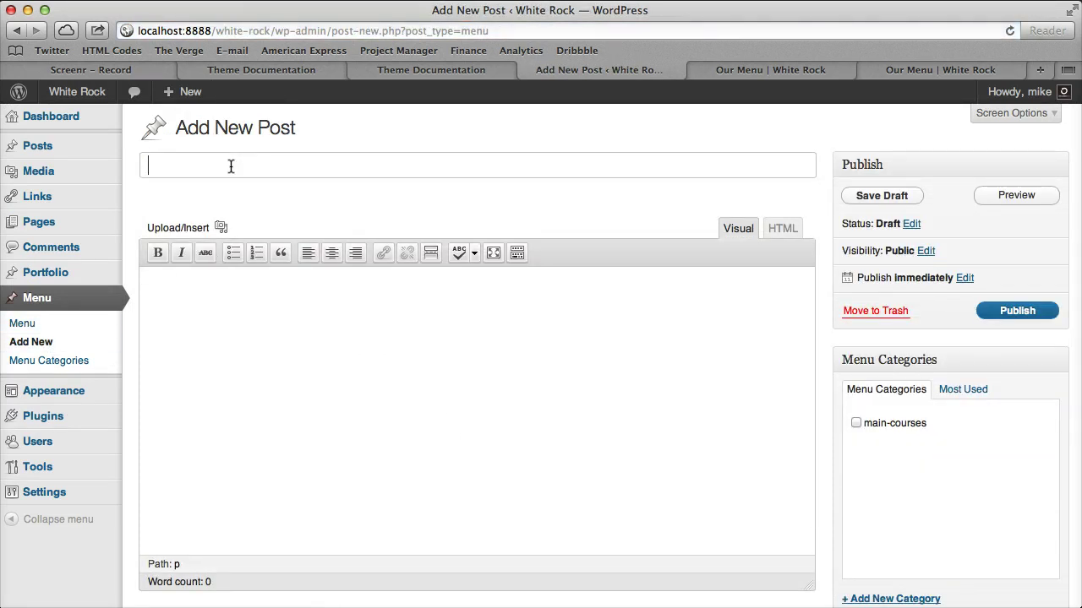
pyautogui.write('Prime Rib')
pyautogui.click(321, 457)
pyautogui.write('Goe')
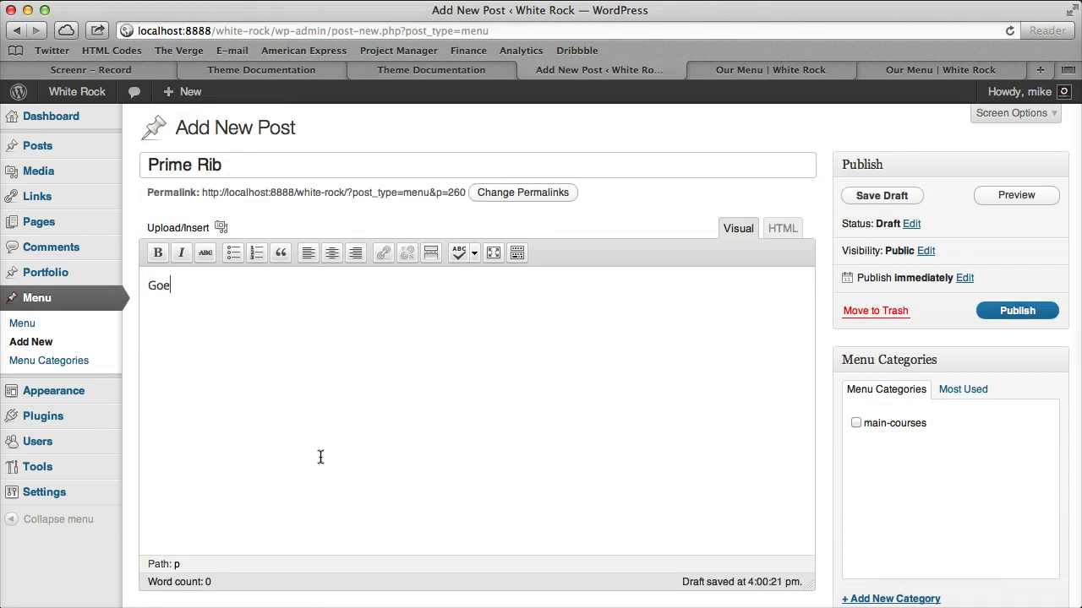
pyautogui.write('Content')
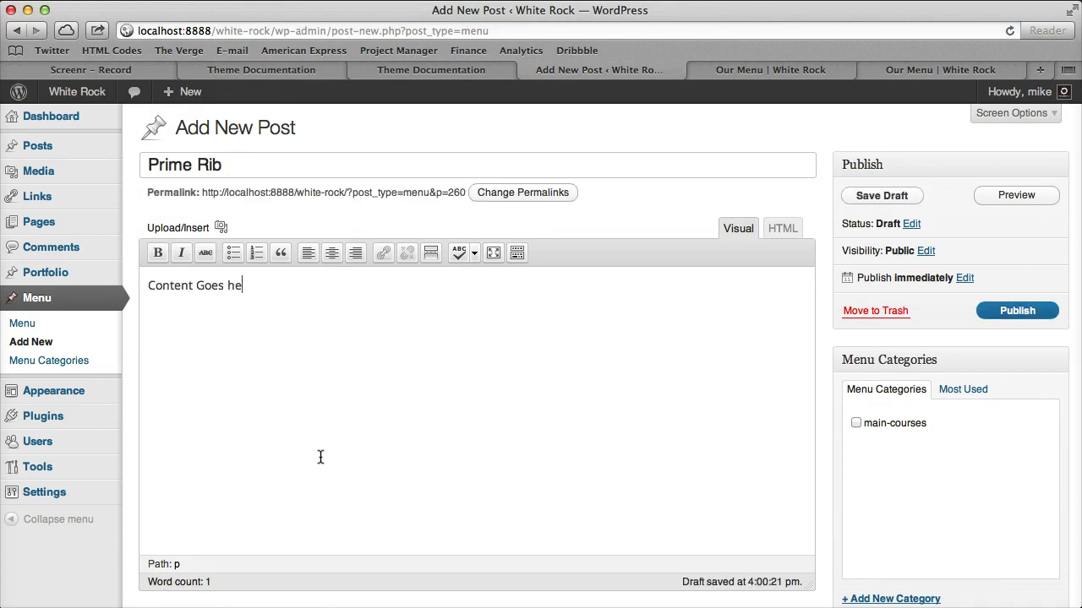
# - Set the Prime Rib item price to $35 and enter "Sample Description Goes here...." as its excerpt
pyautogui.scroll(-6, 320, 457)
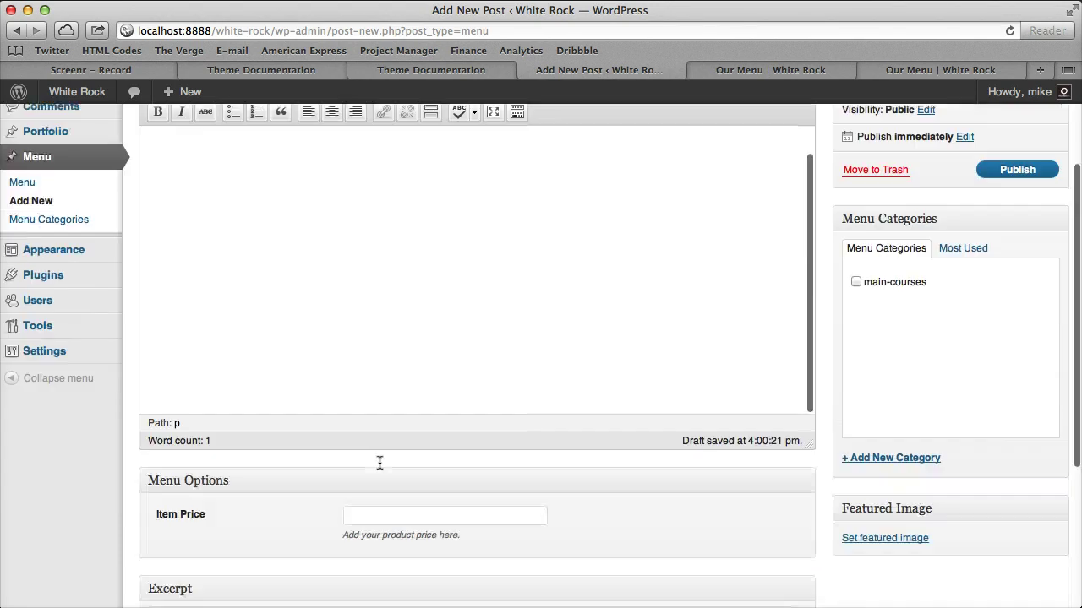
pyautogui.click(396, 404)
pyautogui.write('$')
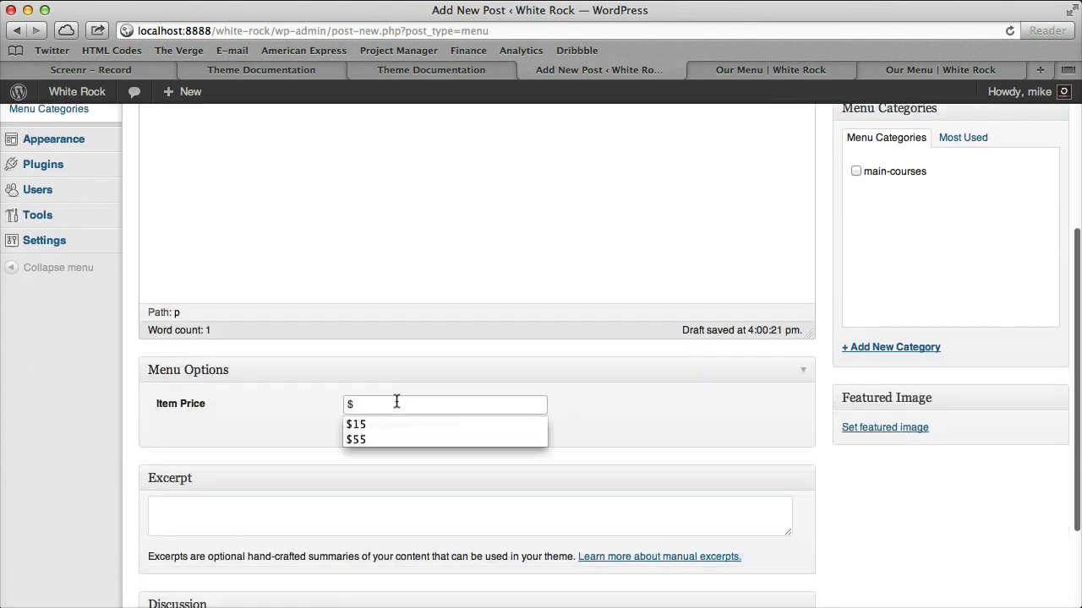
pyautogui.write('35')
pyautogui.click(289, 510)
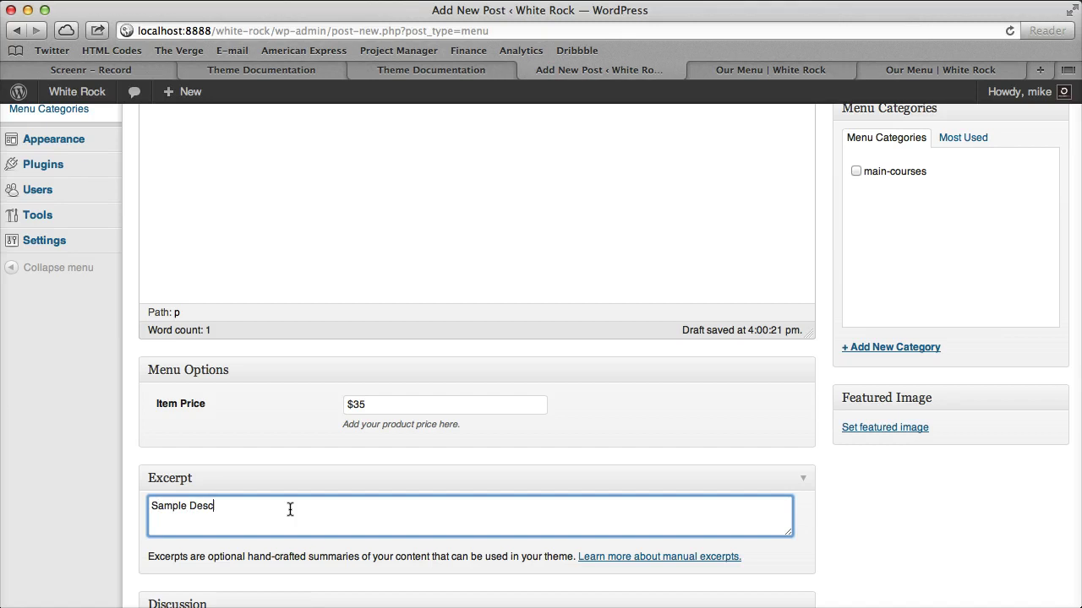
pyautogui.write('Sample Description Goes here...')
# - Assign the Prime Rib post to the main-courses menu category and publish it
pyautogui.scroll(6, 415, 482)
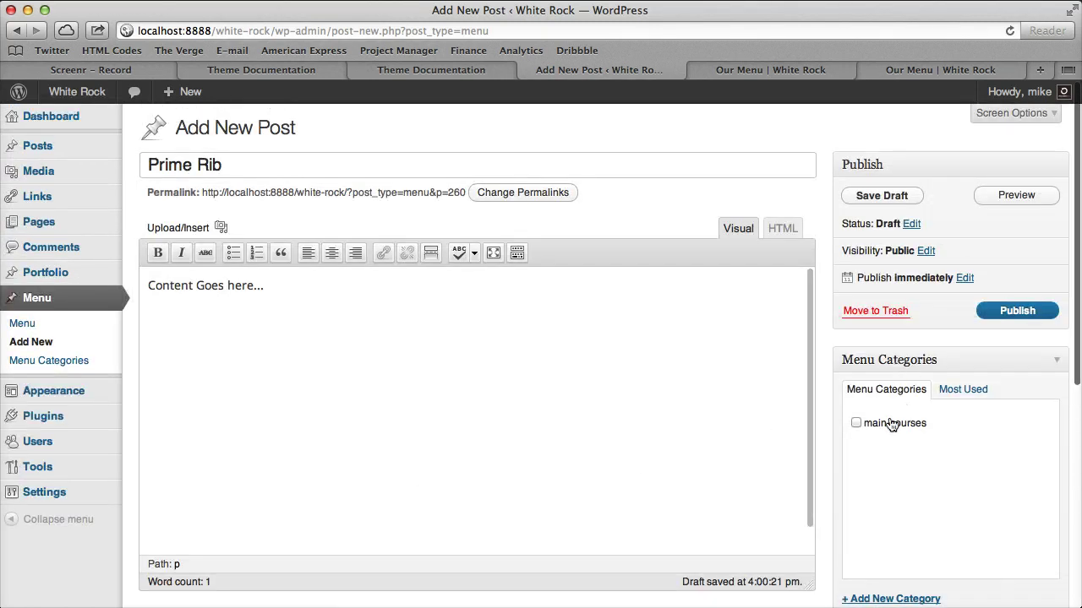
pyautogui.click(882, 424)
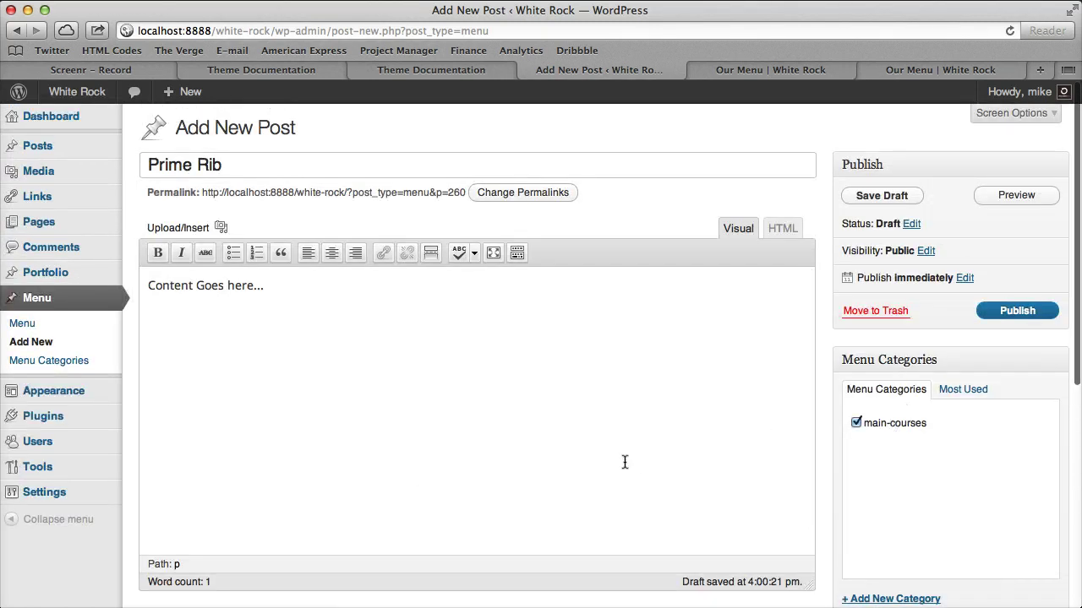
pyautogui.click(1010, 311)
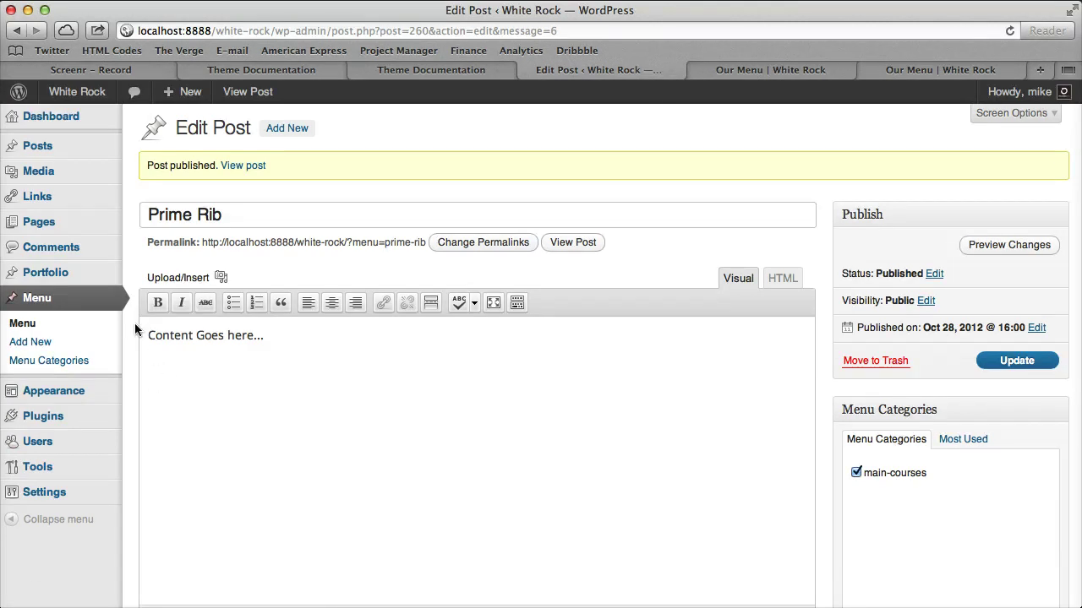
# - Check the live Our Menu page, and open the site's widget management with Menu Widgets Column 1 and Column 2 expanded
pyautogui.click(717, 72)
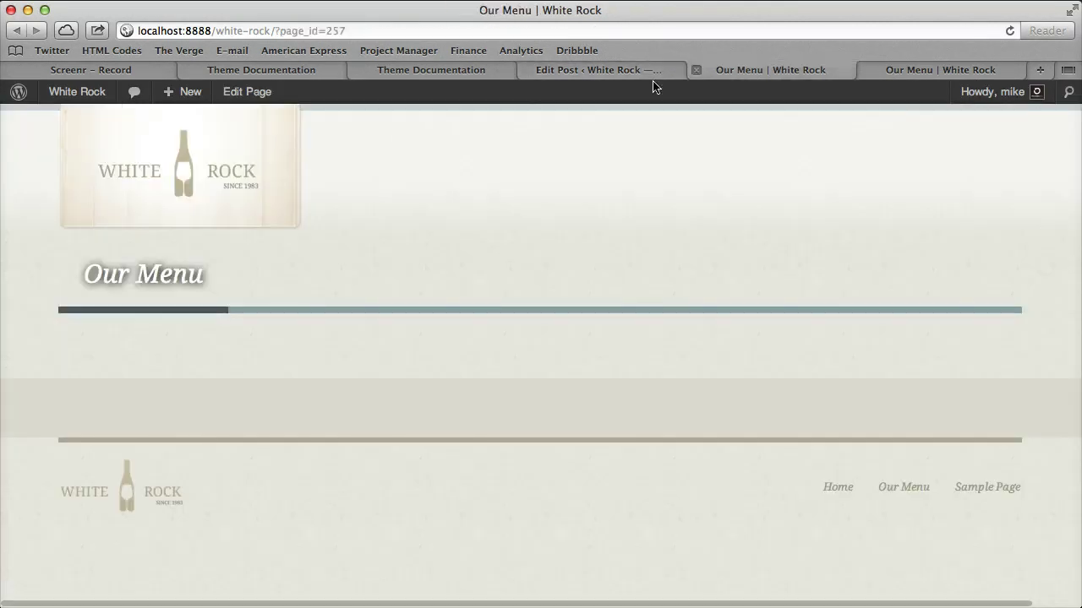
pyautogui.click(583, 71)
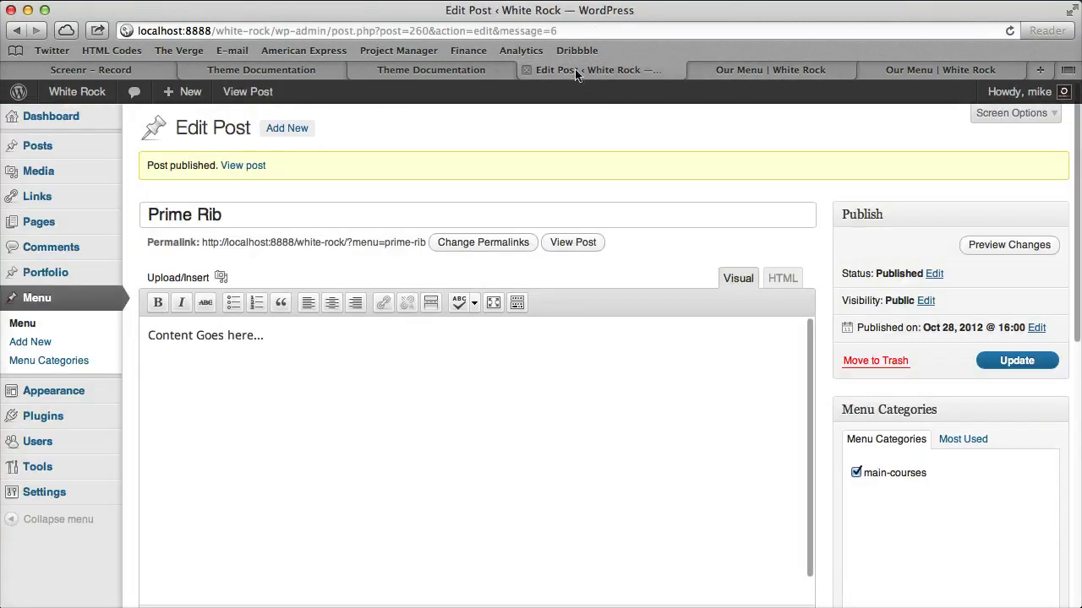
pyautogui.click(103, 387)
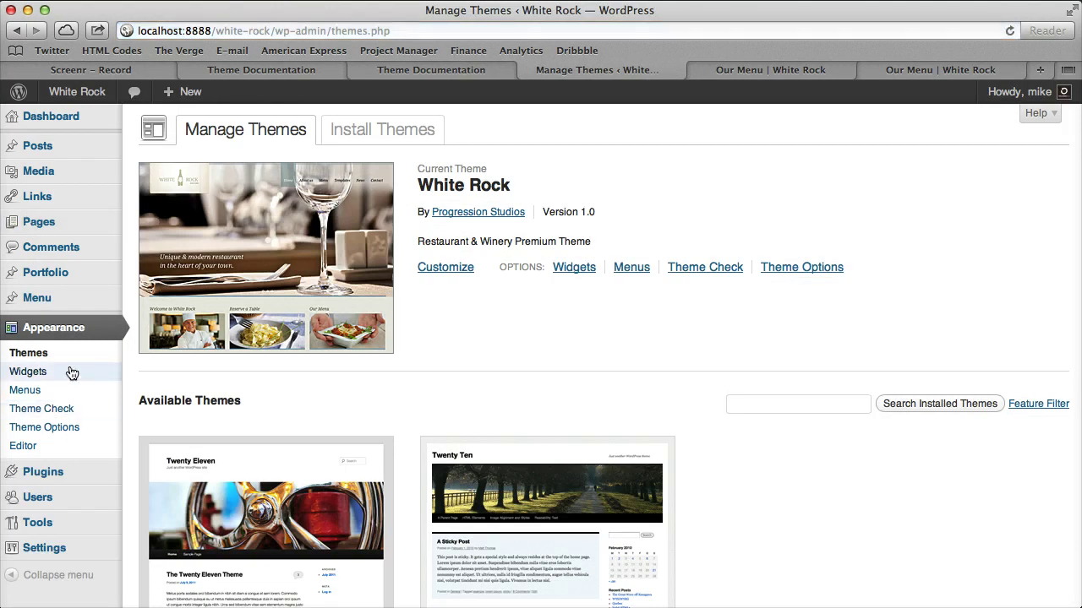
pyautogui.click(72, 373)
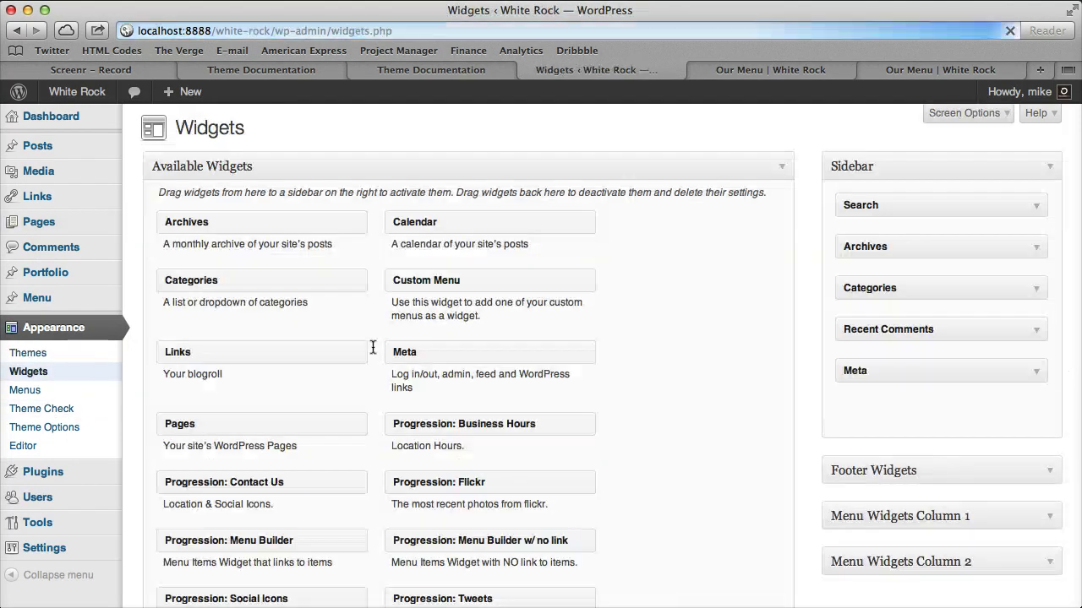
pyautogui.scroll(-5, 640, 299)
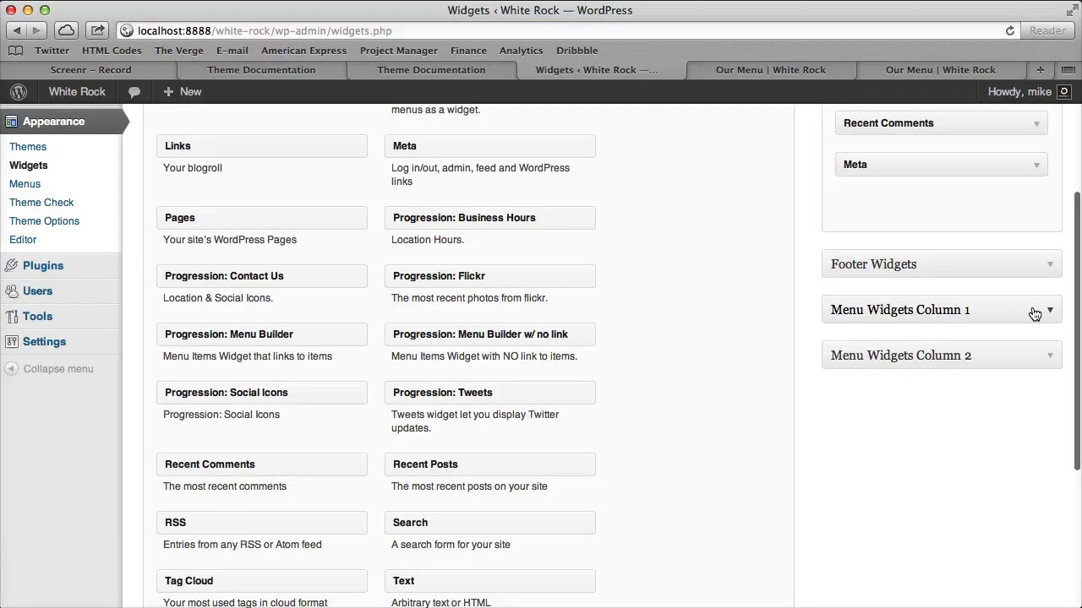
pyautogui.click(1034, 311)
pyautogui.click(1049, 409)
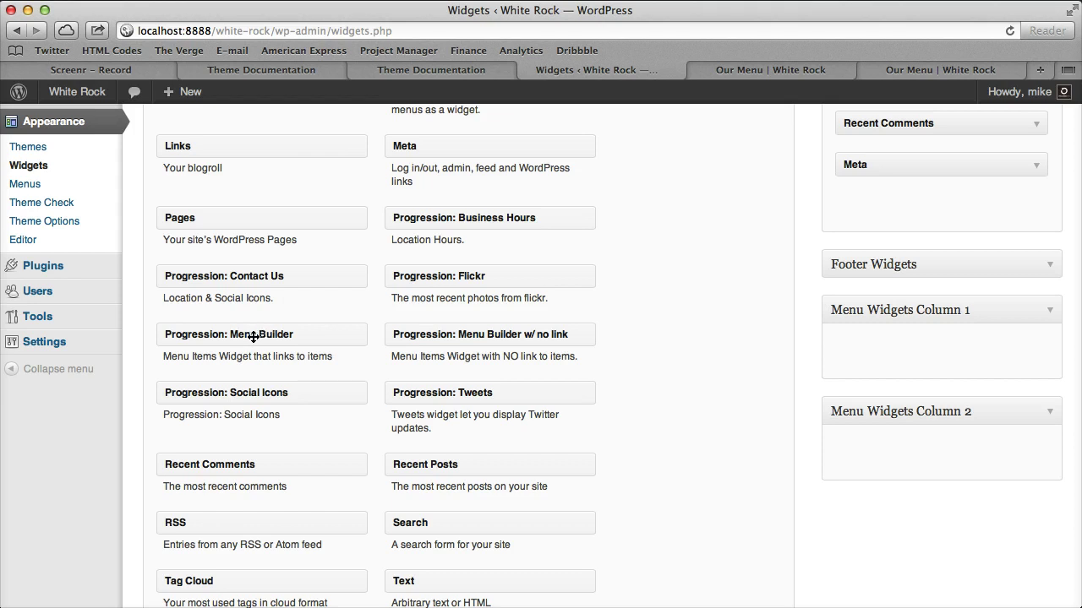
# - Add a Progression: Menu Builder widget to Menu Widgets Column 1, title it "Main Courses" and save it
pyautogui.moveTo(254, 336); pyautogui.dragTo(916, 345)
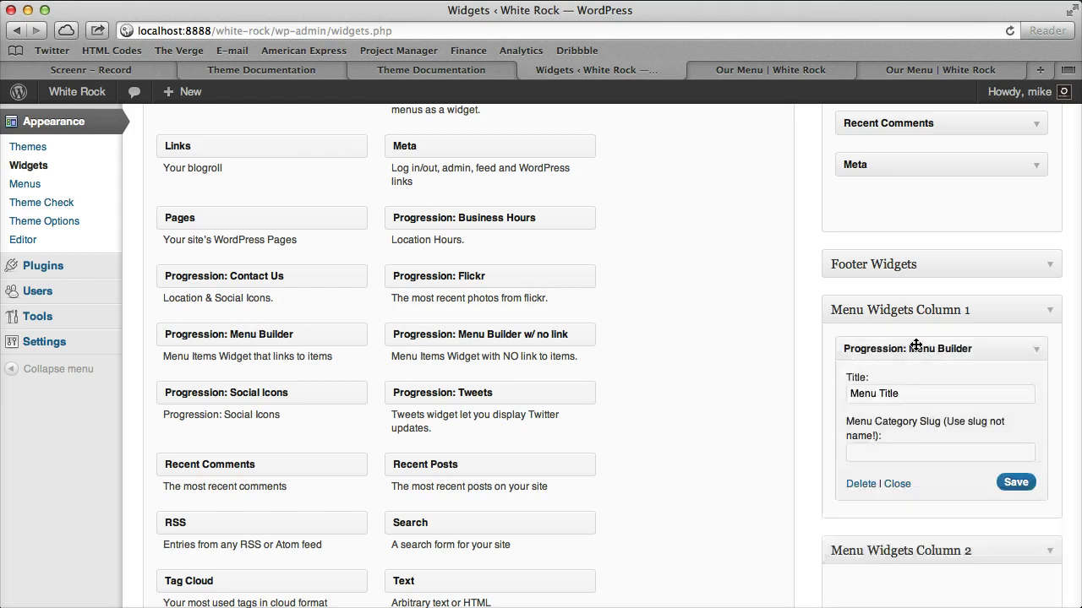
pyautogui.moveTo(901, 394); pyautogui.dragTo(746, 395)
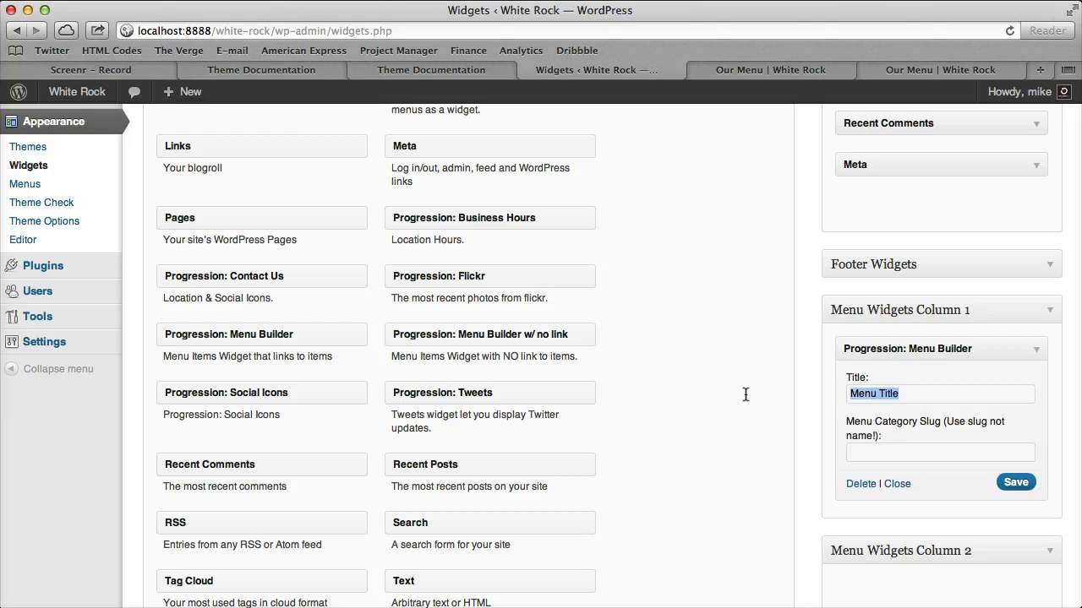
pyautogui.write('Main Courses')
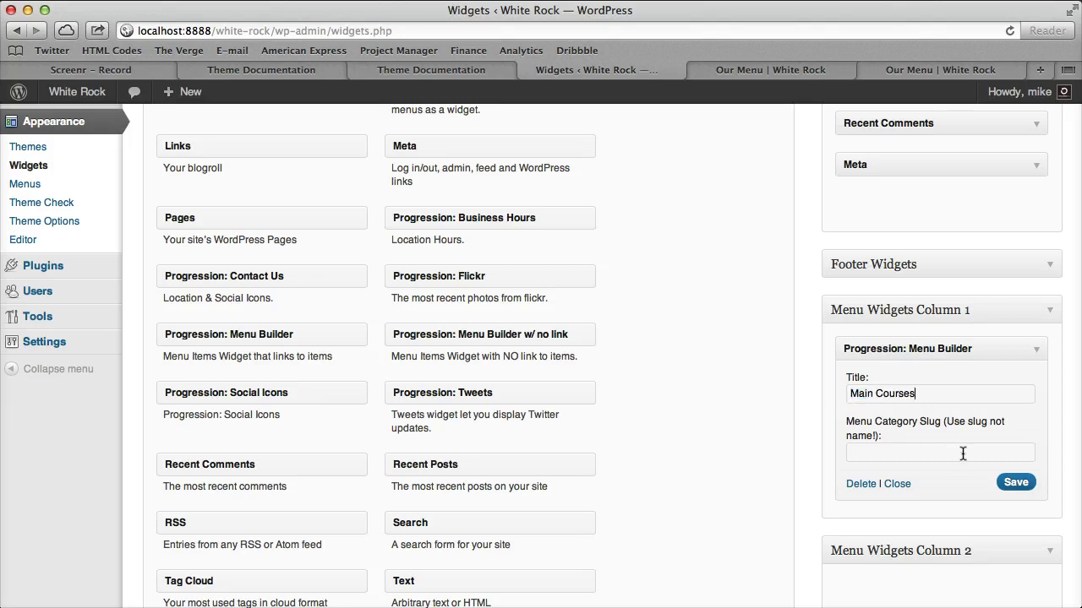
pyautogui.click(1018, 484)
# - Copy the slug of the main-courses category from the Menu Categories list
pyautogui.scroll(5, 889, 406)
pyautogui.click(30, 297)
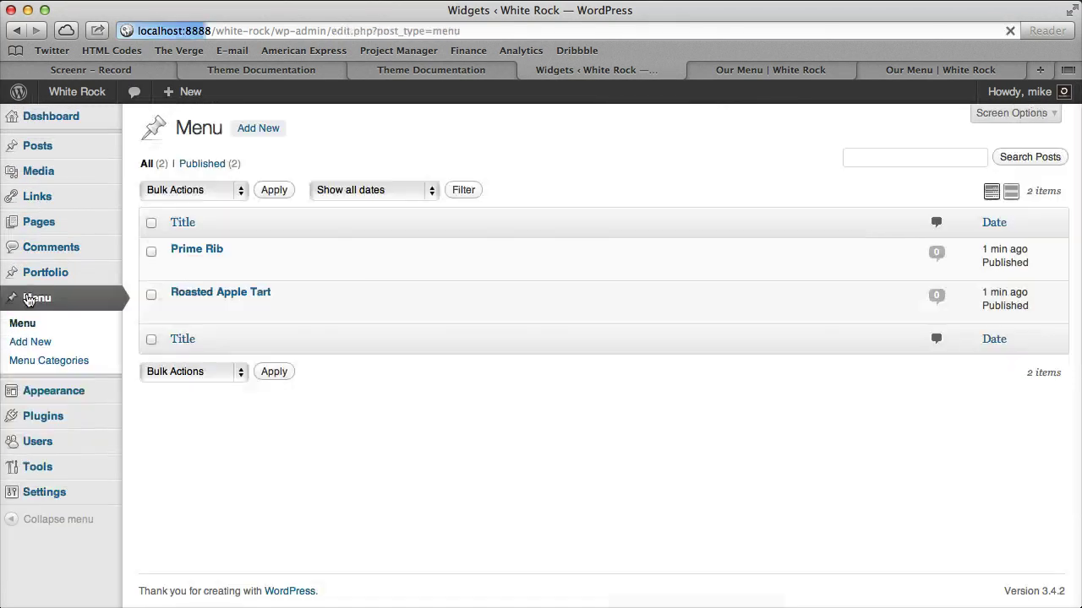
pyautogui.click(51, 362)
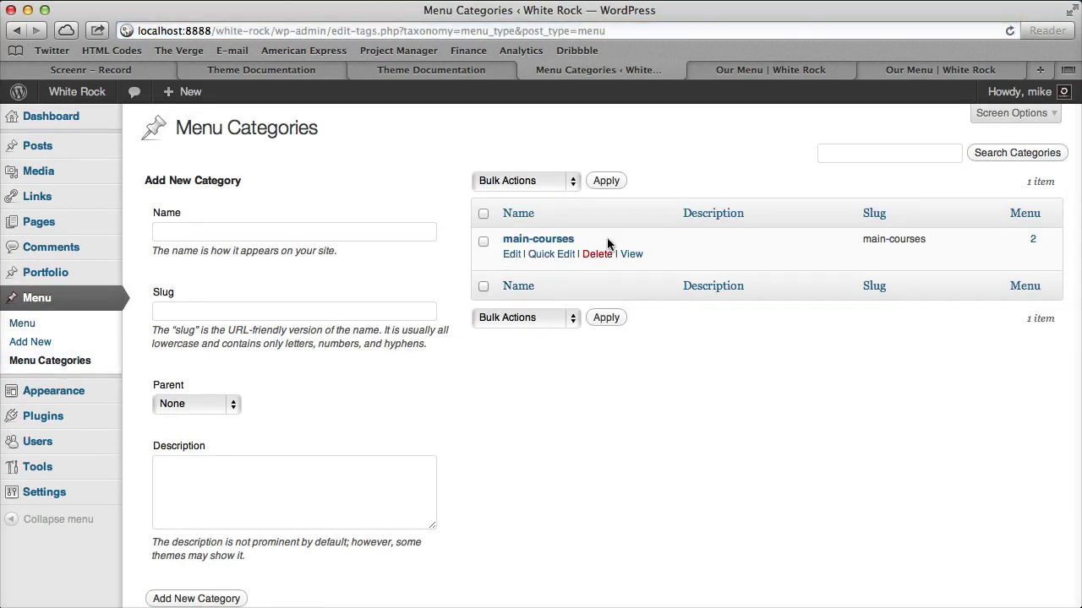
pyautogui.moveTo(576, 239); pyautogui.dragTo(502, 239)
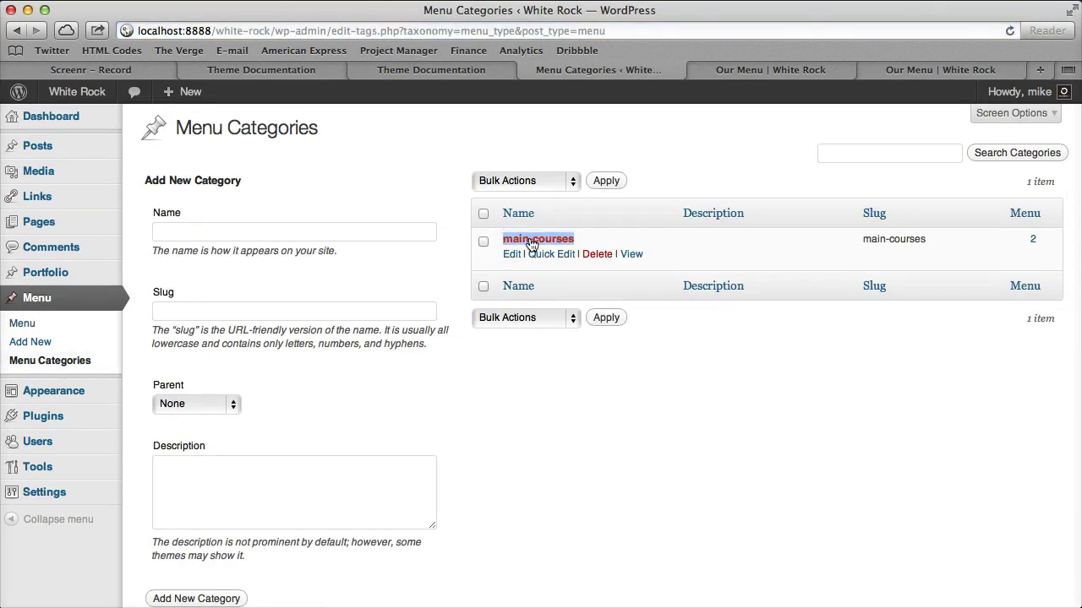
pyautogui.click(796, 244)
pyautogui.moveTo(863, 239); pyautogui.dragTo(938, 242)
pyautogui.rightClick(915, 240)
pyautogui.click(929, 289)
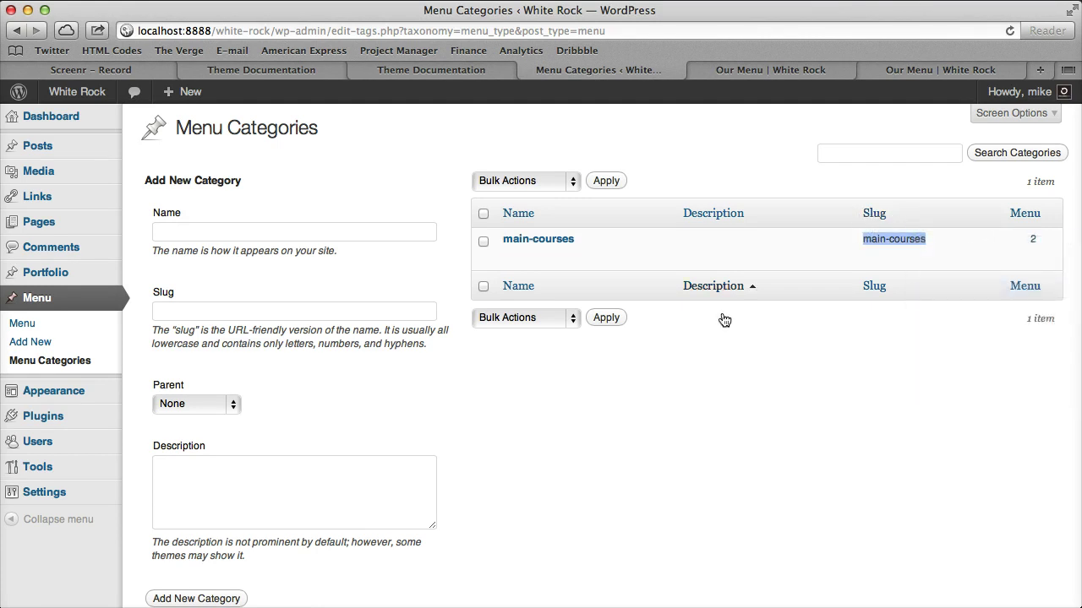
pyautogui.click(724, 319)
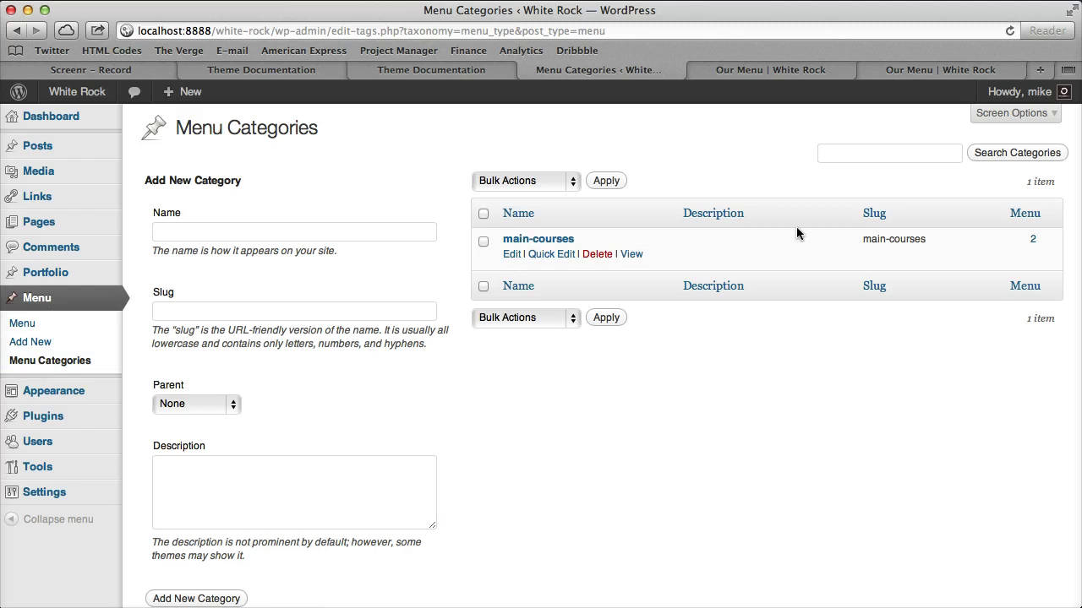
pyautogui.moveTo(863, 239); pyautogui.dragTo(929, 242)
pyautogui.rightClick(881, 238)
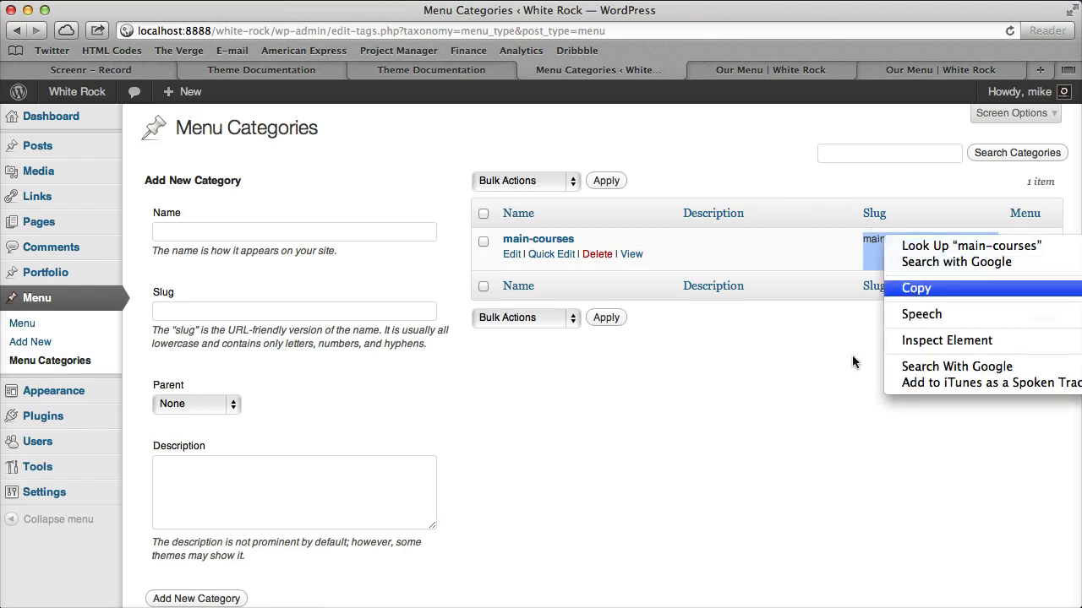
pyautogui.click(918, 291)
# - Set the Main Courses widget's menu category slug to main-courses without trailing whitespace and save the widget
pyautogui.moveTo(77, 400)
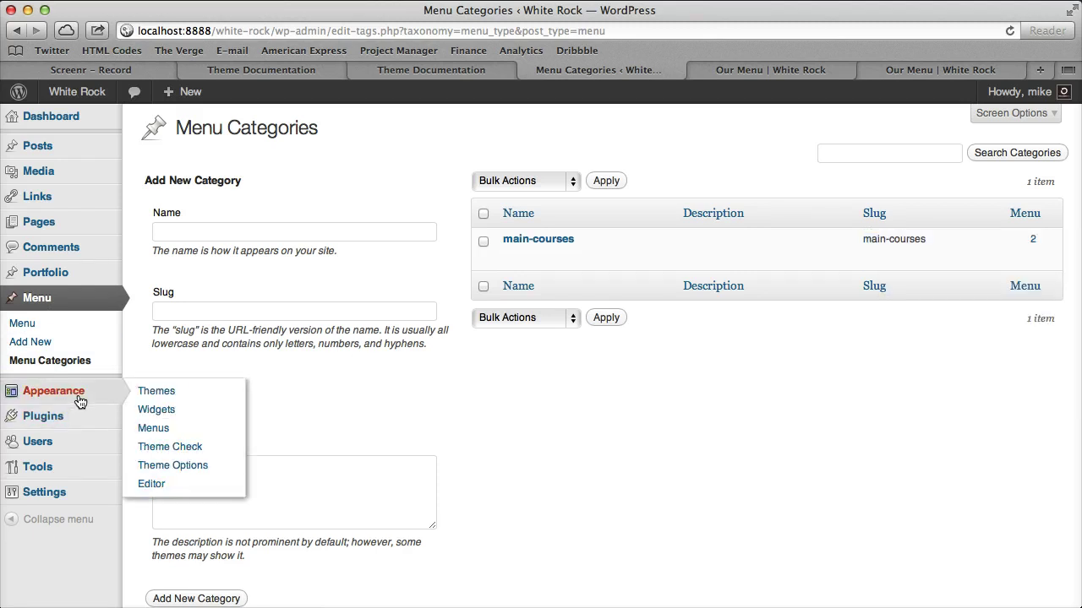
pyautogui.click(161, 410)
pyautogui.scroll(-3, 899, 433)
pyautogui.click(1050, 382)
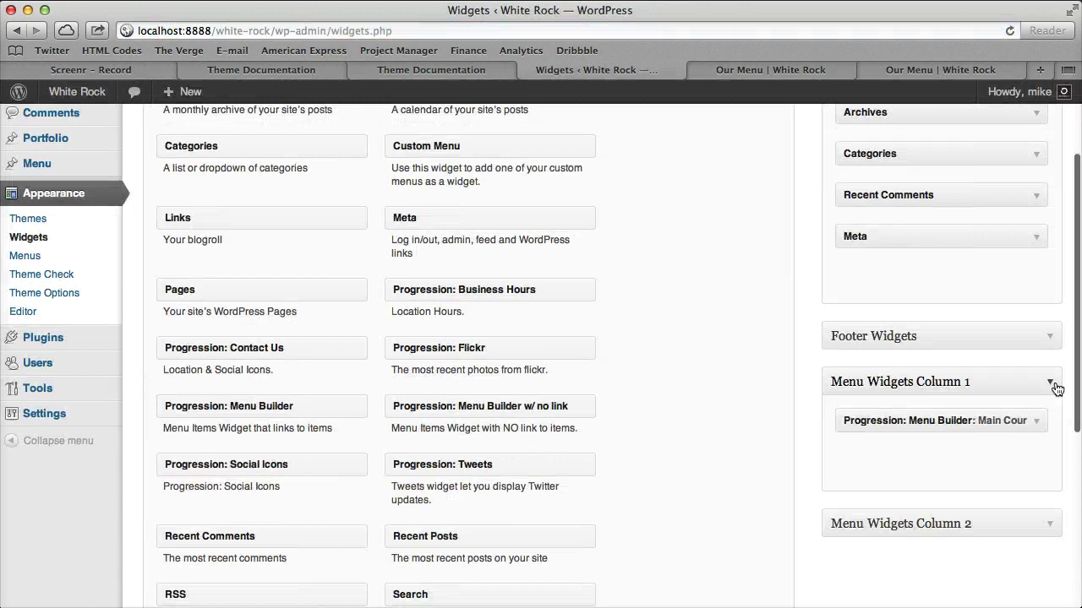
pyautogui.click(1036, 422)
pyautogui.rightClick(904, 515)
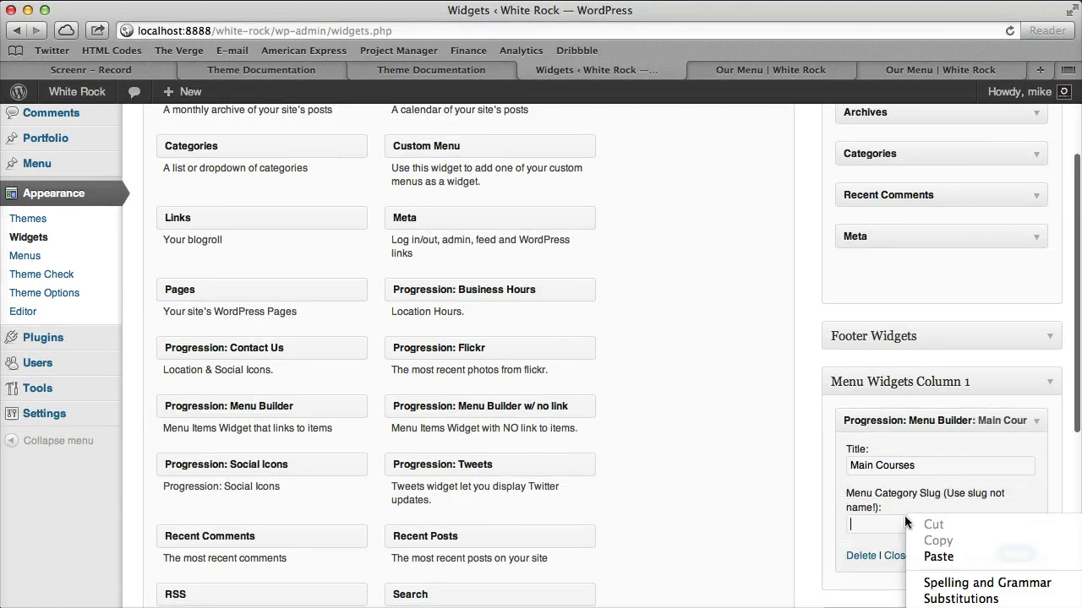
pyautogui.click(932, 557)
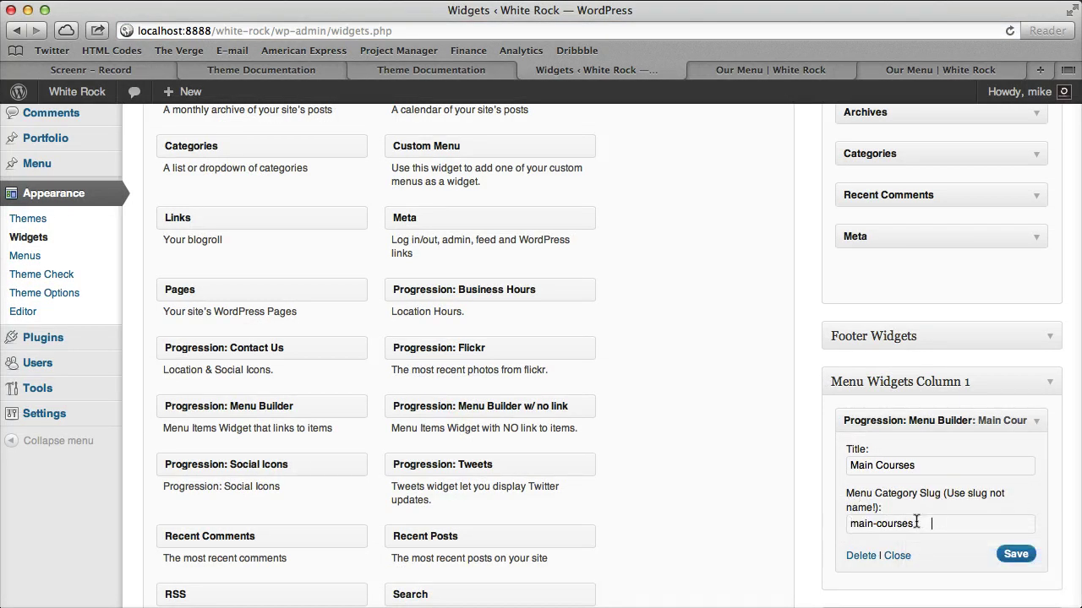
pyautogui.moveTo(917, 523); pyautogui.dragTo(1014, 522)
pyautogui.press('BackSpace')
pyautogui.click(1016, 554)
# - Reload the live Our Menu page and check the linked pages of Prime Rib and Roasted Apple Tart
pyautogui.click(770, 72)
pyautogui.click(1009, 30)
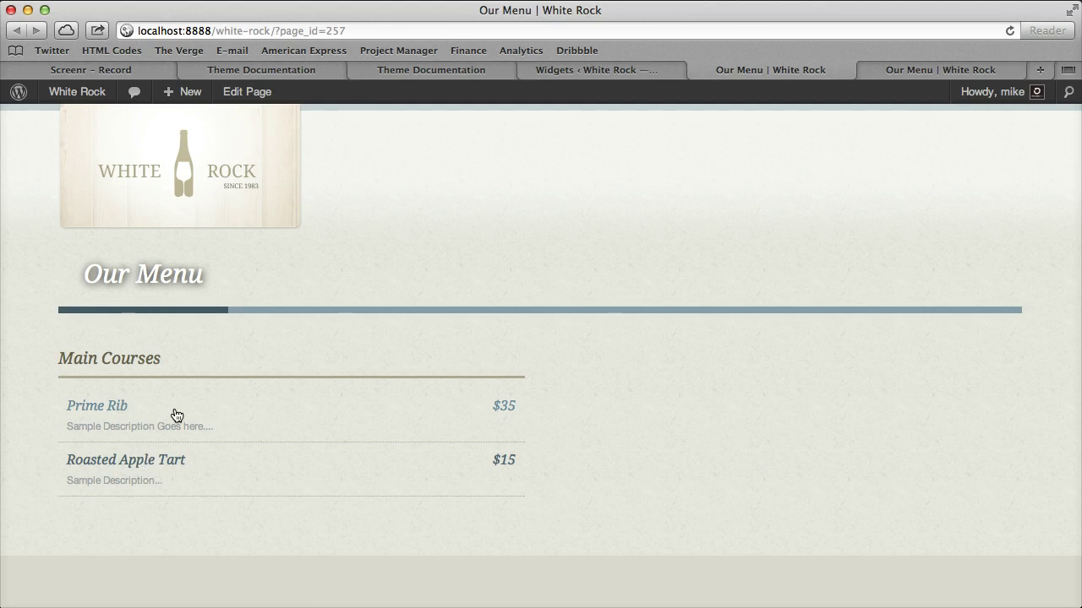
pyautogui.click(104, 409)
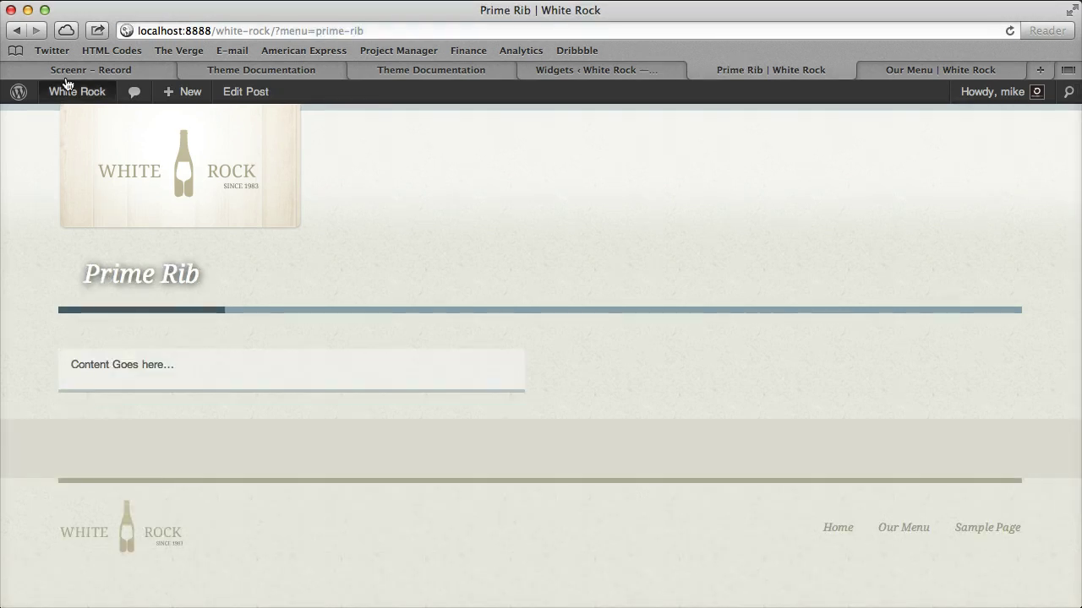
pyautogui.click(14, 38)
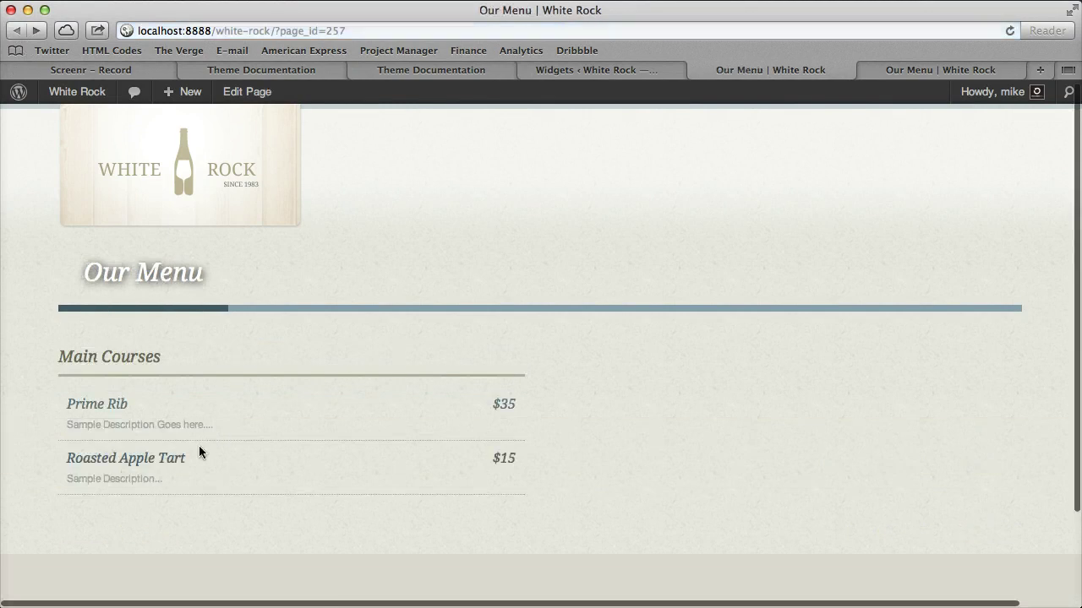
pyautogui.click(174, 448)
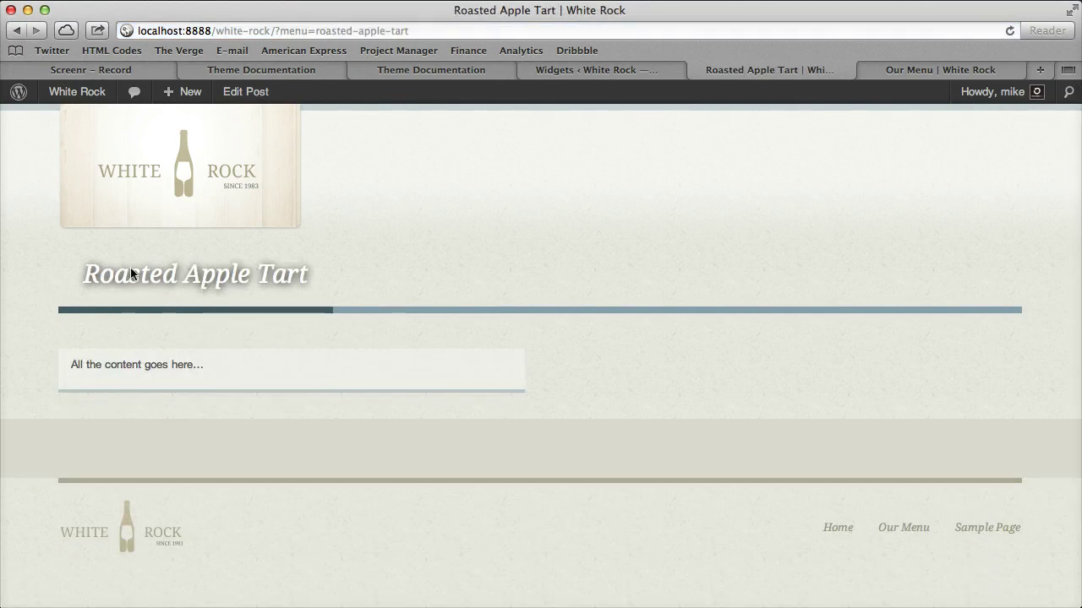
pyautogui.click(15, 34)
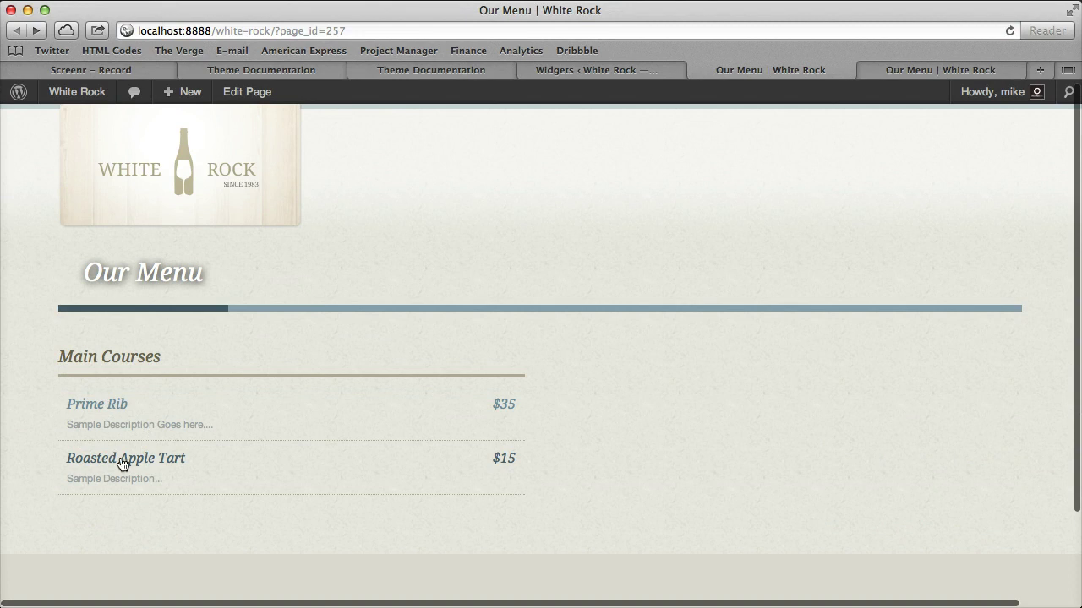
# - Return to the site administration and start a new Menu post titled "Soda"
pyautogui.click(633, 68)
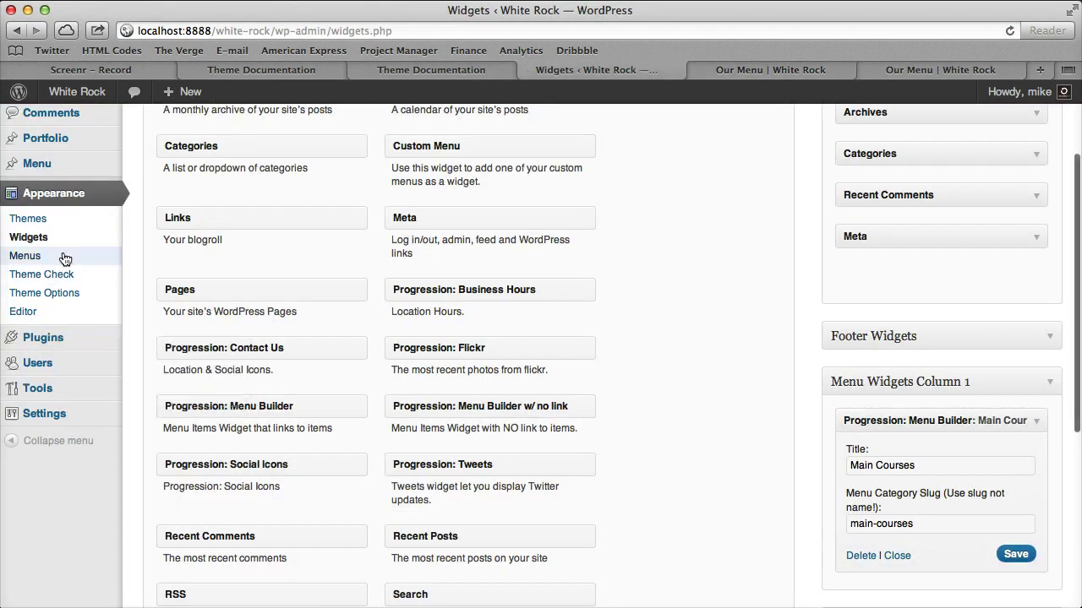
pyautogui.click(92, 166)
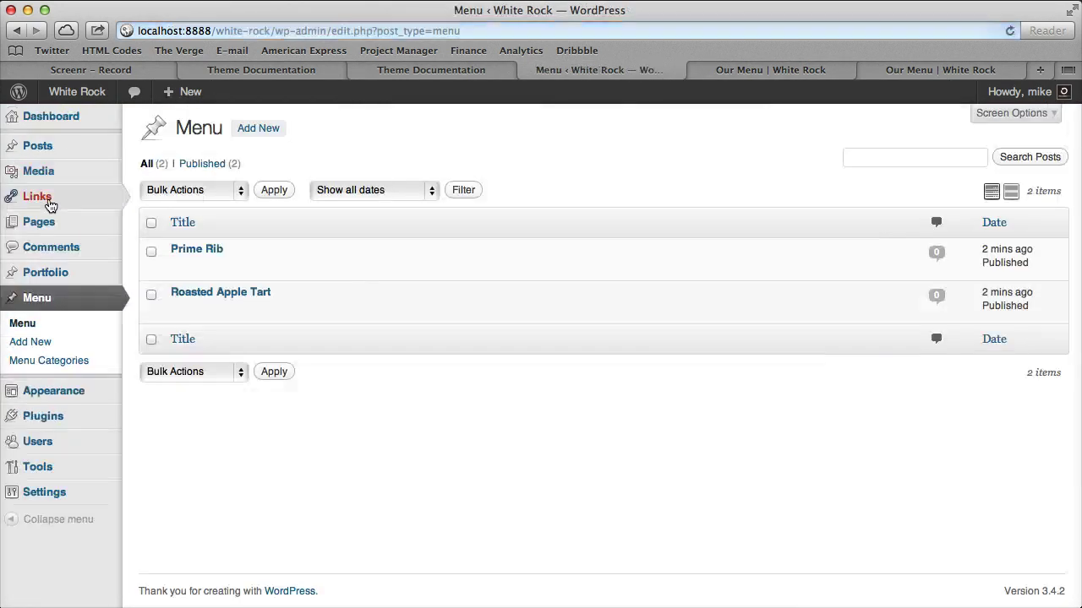
pyautogui.click(56, 342)
pyautogui.write('Soda')
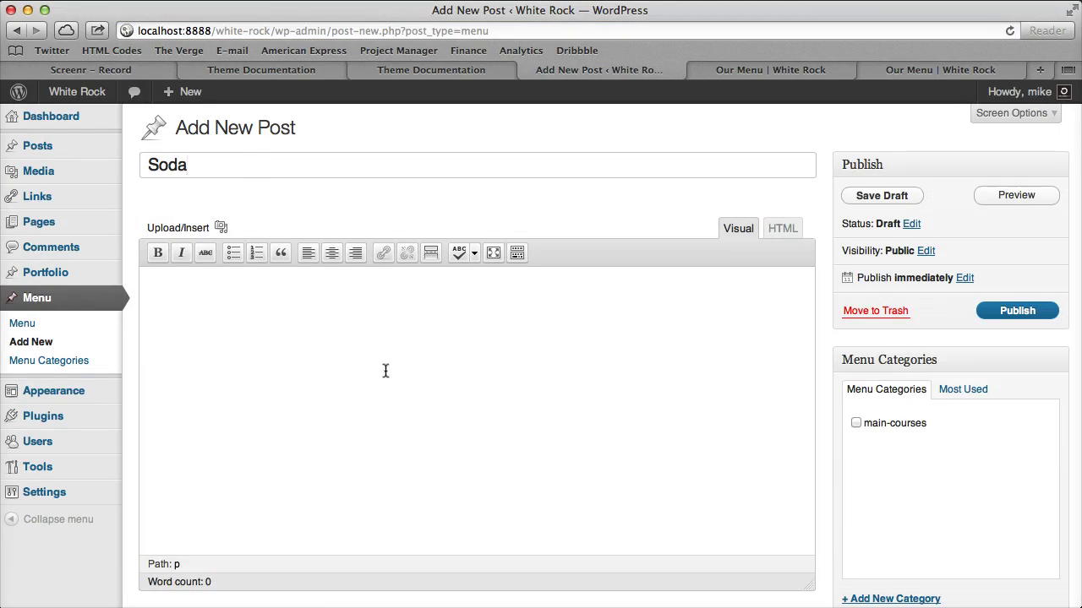
pyautogui.click(385, 371)
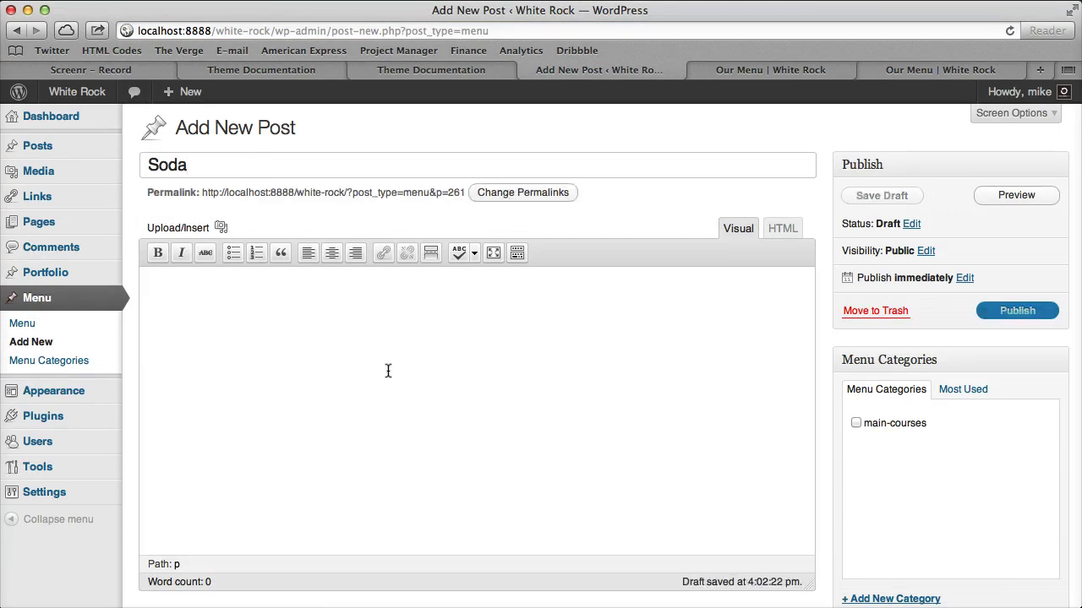
pyautogui.scroll(-5, 392, 372)
pyautogui.scroll(5, 393, 371)
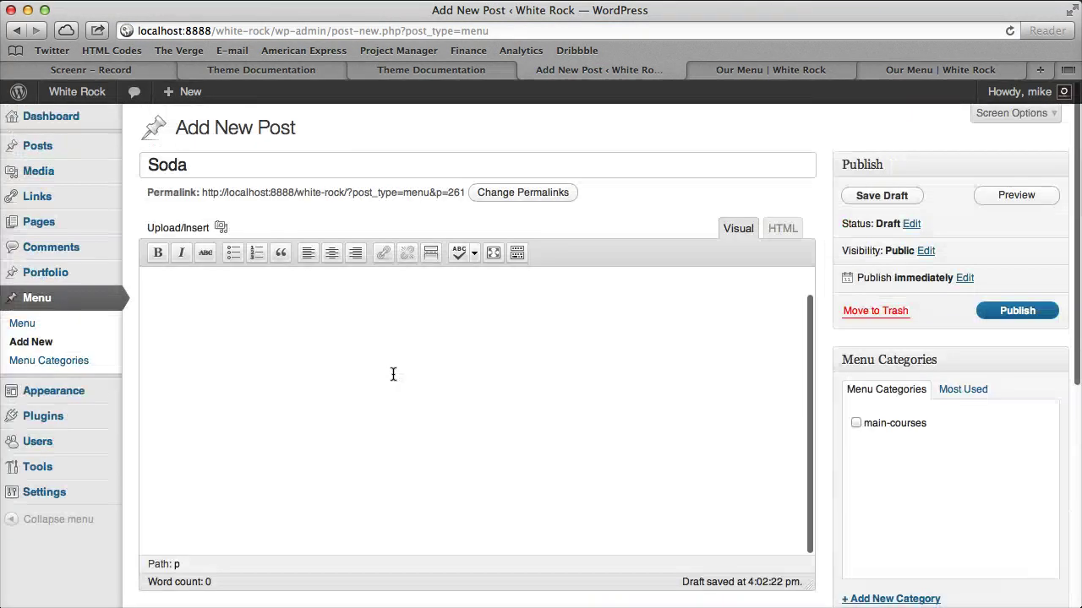
# - Set the Soda menu item's price to $25
pyautogui.scroll(-10, 389, 354)
pyautogui.click(381, 289)
pyautogui.write('$25')
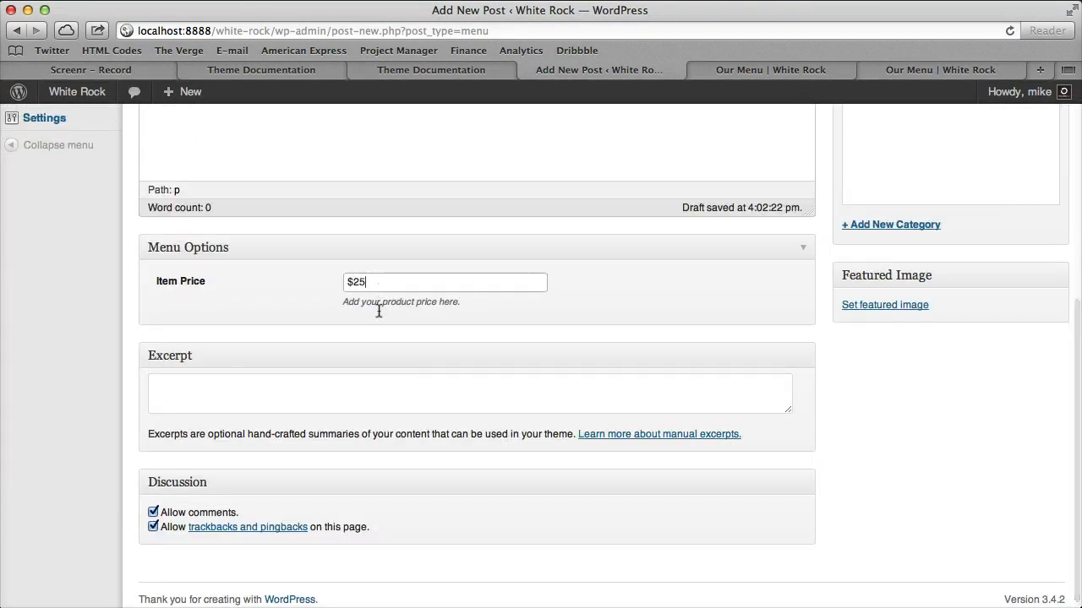
pyautogui.scroll(5, 304, 381)
pyautogui.click(396, 333)
pyautogui.scroll(3, 801, 477)
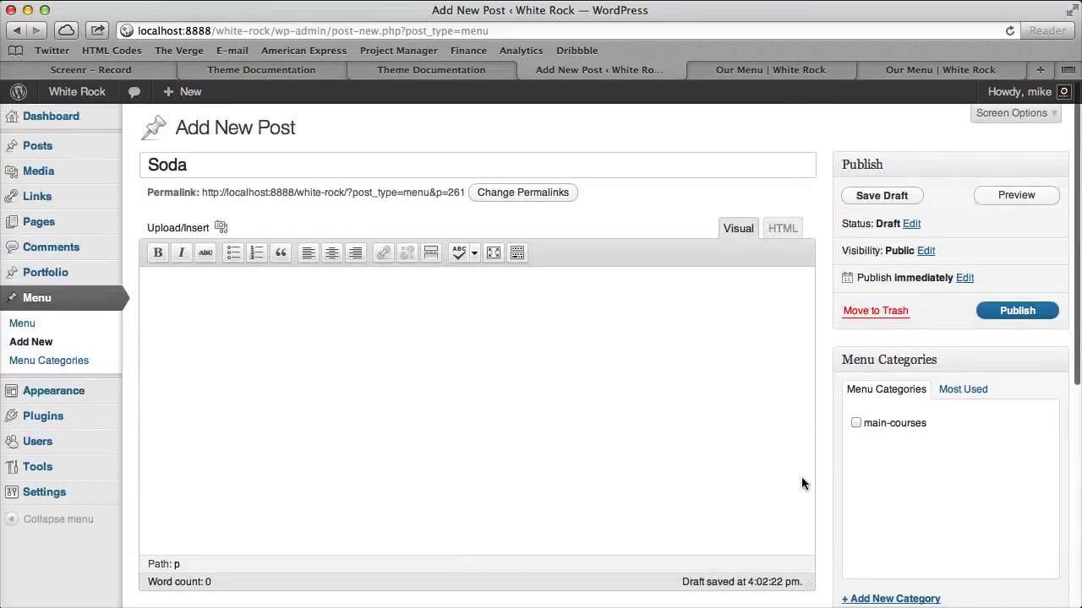
# - Create a new menu category "Drinks" for the Soda item and publish the item
pyautogui.scroll(-4, 845, 490)
pyautogui.click(891, 441)
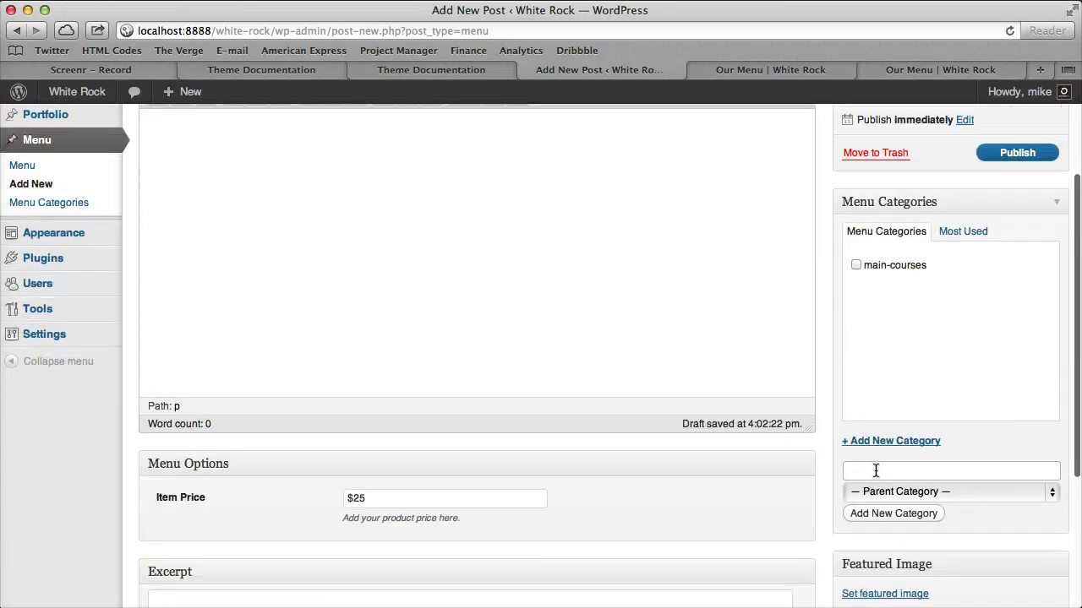
pyautogui.write('Drinks')
pyautogui.click(893, 514)
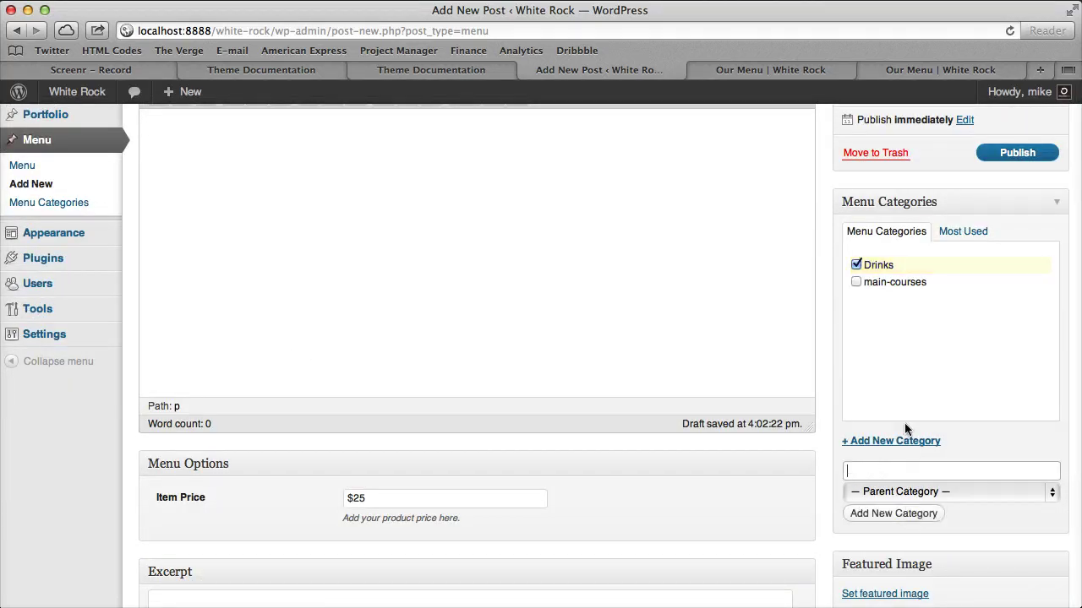
pyautogui.scroll(4, 1014, 338)
pyautogui.click(1013, 311)
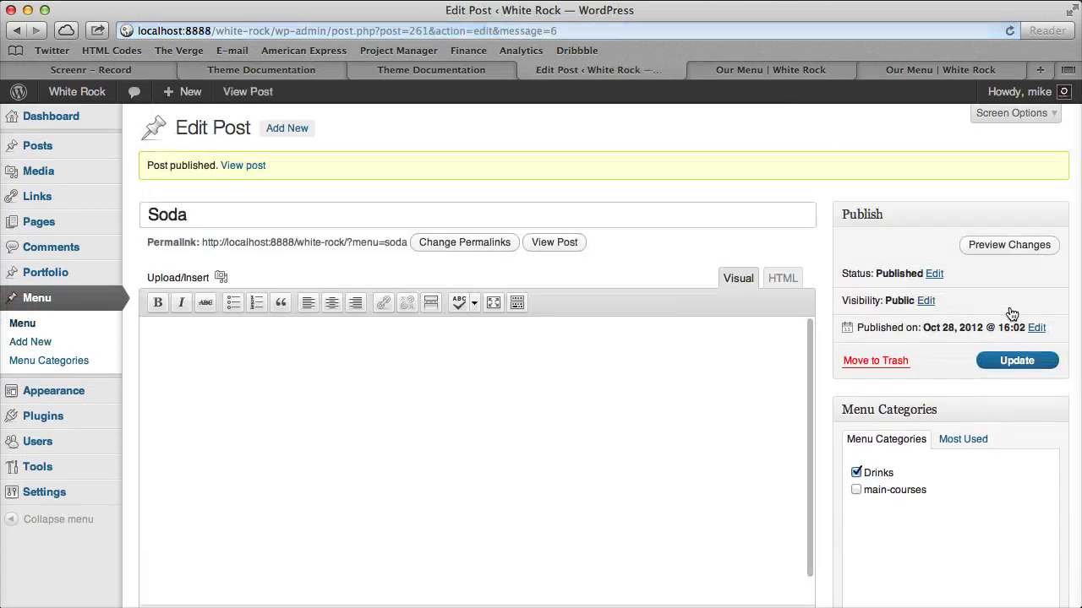
# - Add a Progression: Menu Builder w/ no link widget to Menu Widgets Column 2 with the category slug "drinks" and save it
pyautogui.moveTo(50, 394)
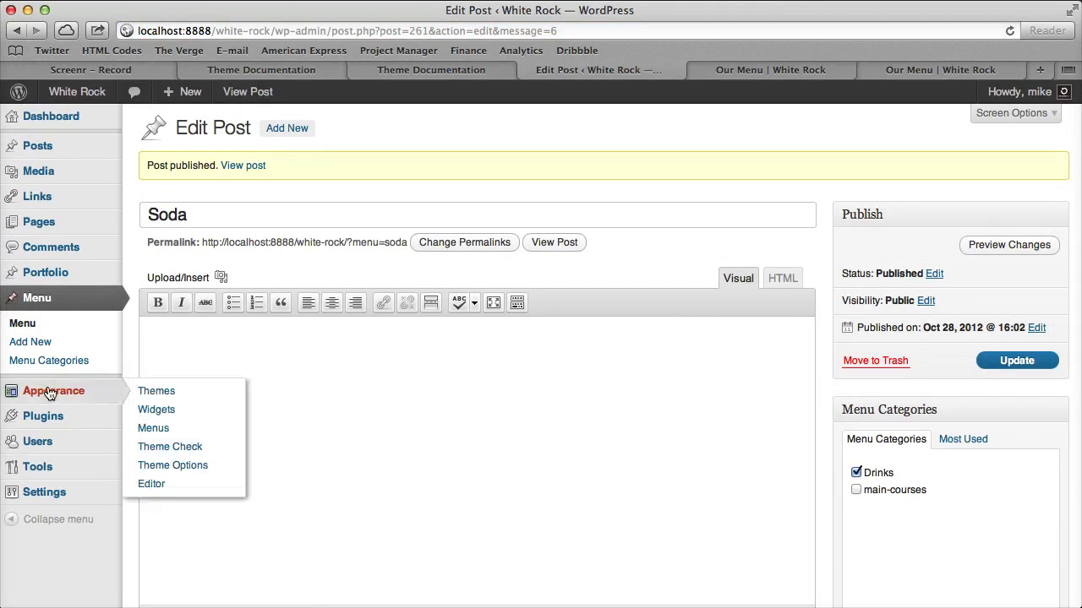
pyautogui.click(187, 411)
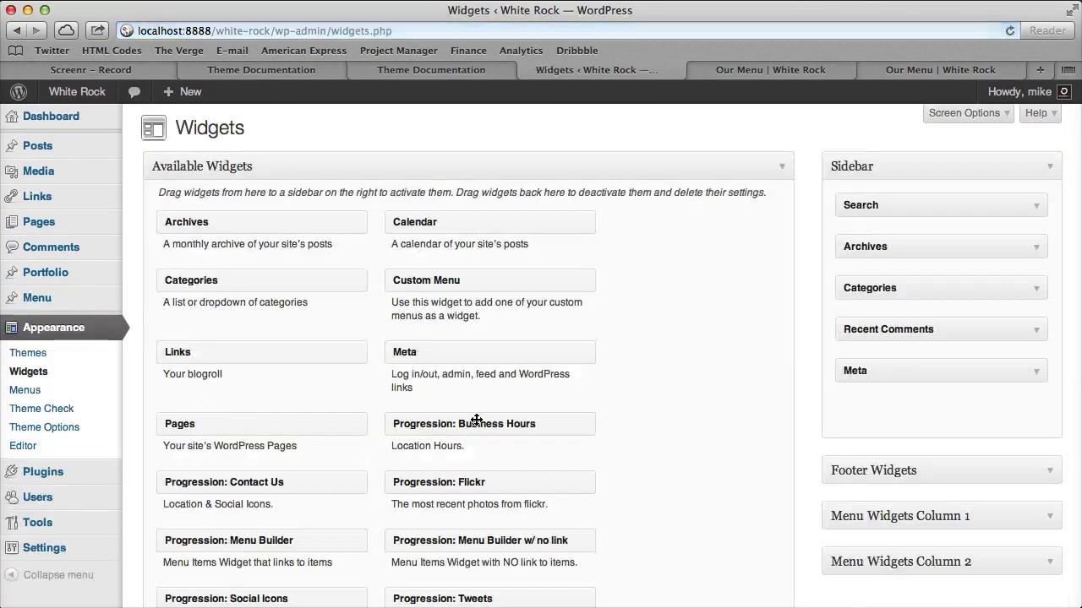
pyautogui.scroll(-3, 464, 427)
pyautogui.scroll(-1, 464, 426)
pyautogui.click(1049, 352)
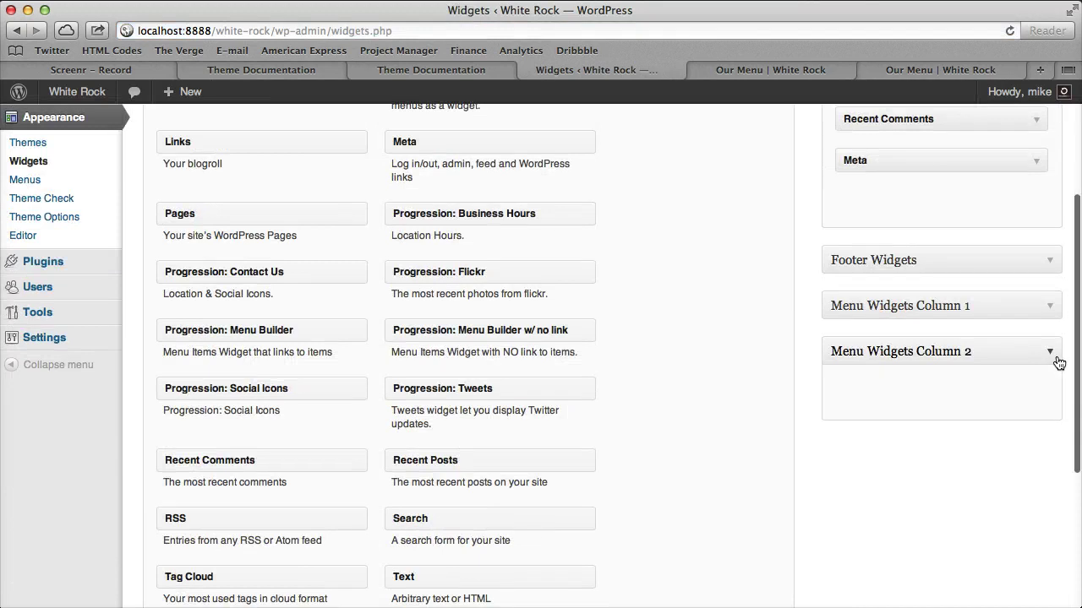
pyautogui.moveTo(470, 328); pyautogui.dragTo(898, 384)
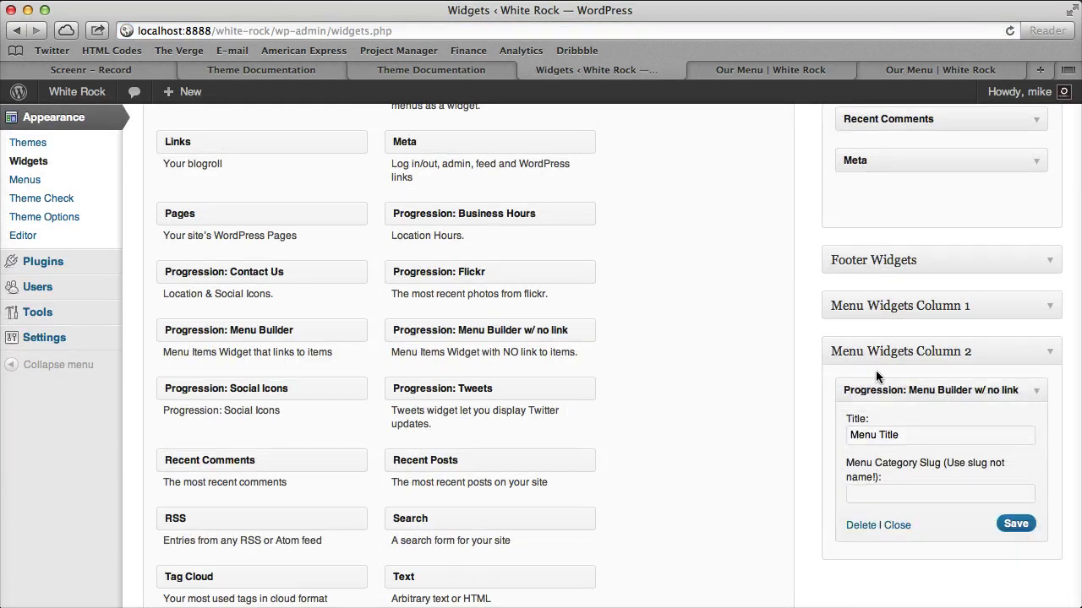
pyautogui.click(918, 497)
pyautogui.click(999, 520)
# - Check the slug of the Drinks category in the Menu Categories list
pyautogui.scroll(3, 838, 435)
pyautogui.moveTo(87, 299)
pyautogui.click(143, 333)
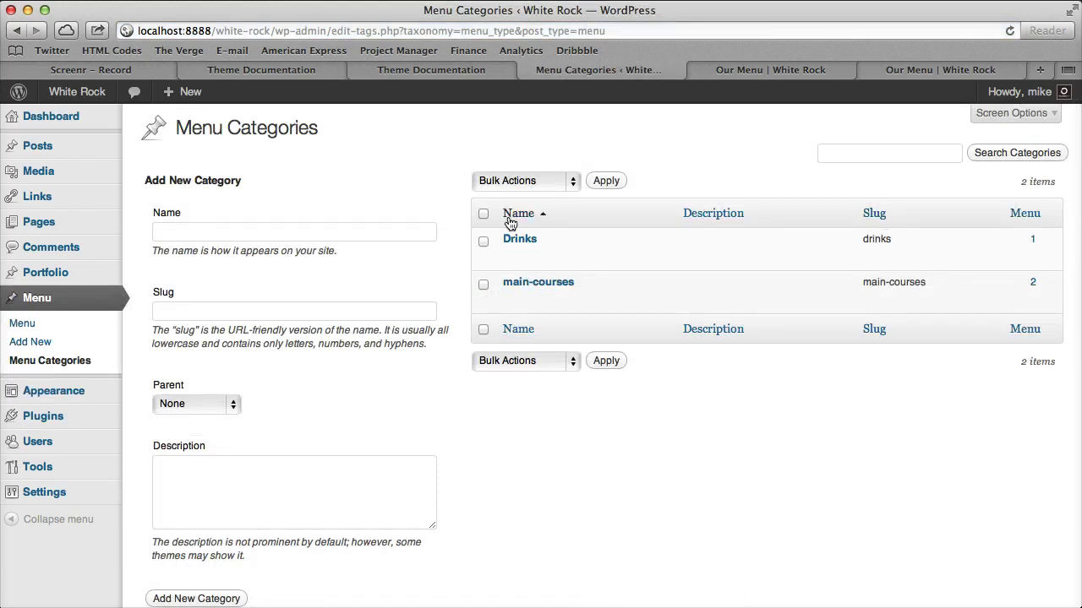
# - Title the Menu Builder widget in Menu Widgets Column 2 "Drinks" and save it
pyautogui.moveTo(42, 393)
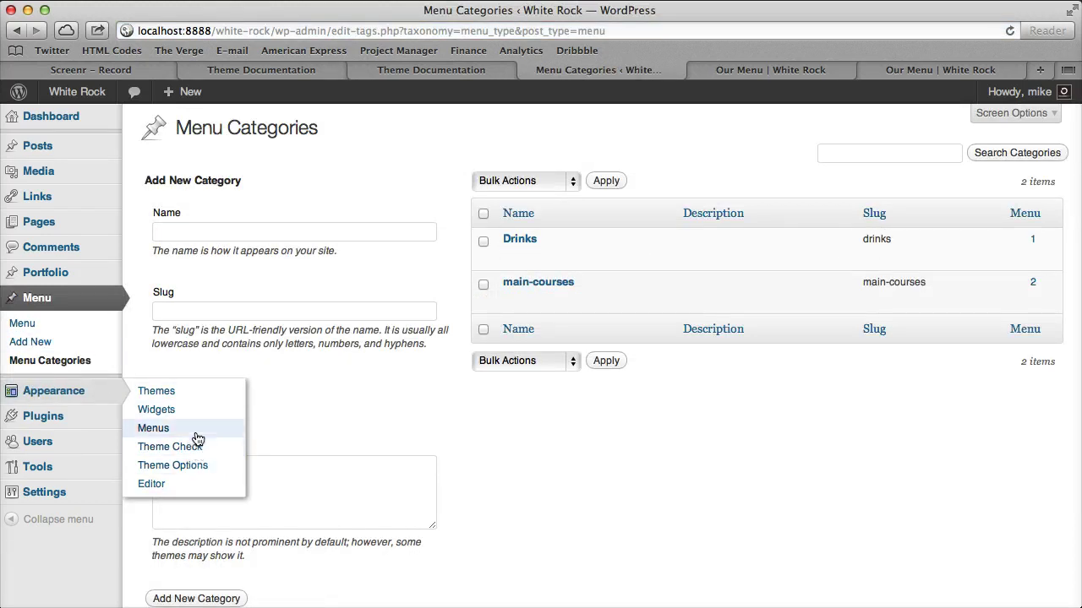
pyautogui.click(193, 410)
pyautogui.scroll(-5, 1048, 313)
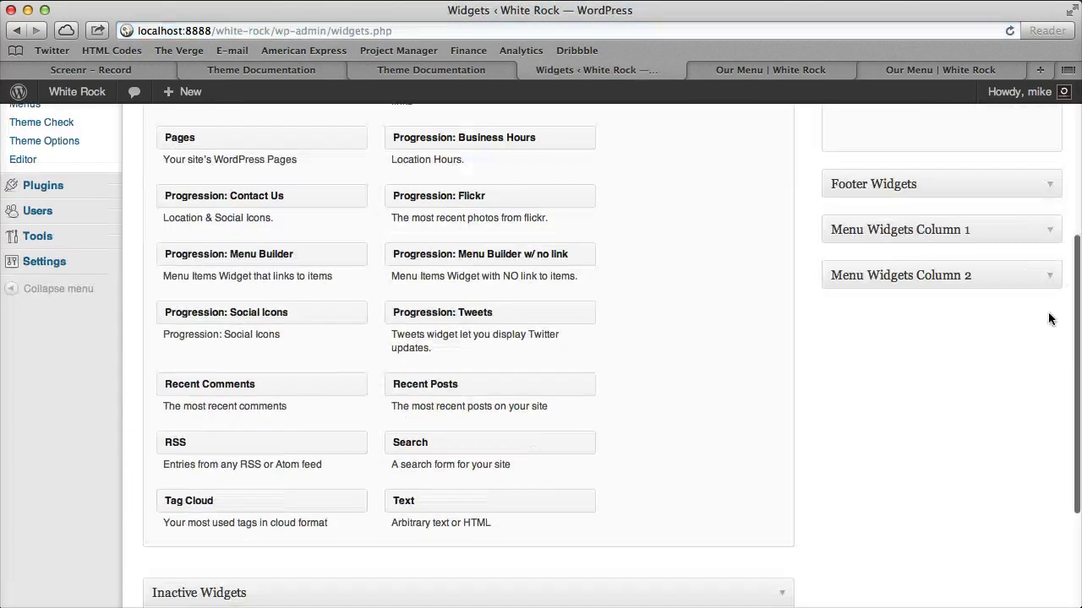
pyautogui.click(1048, 279)
pyautogui.click(1036, 316)
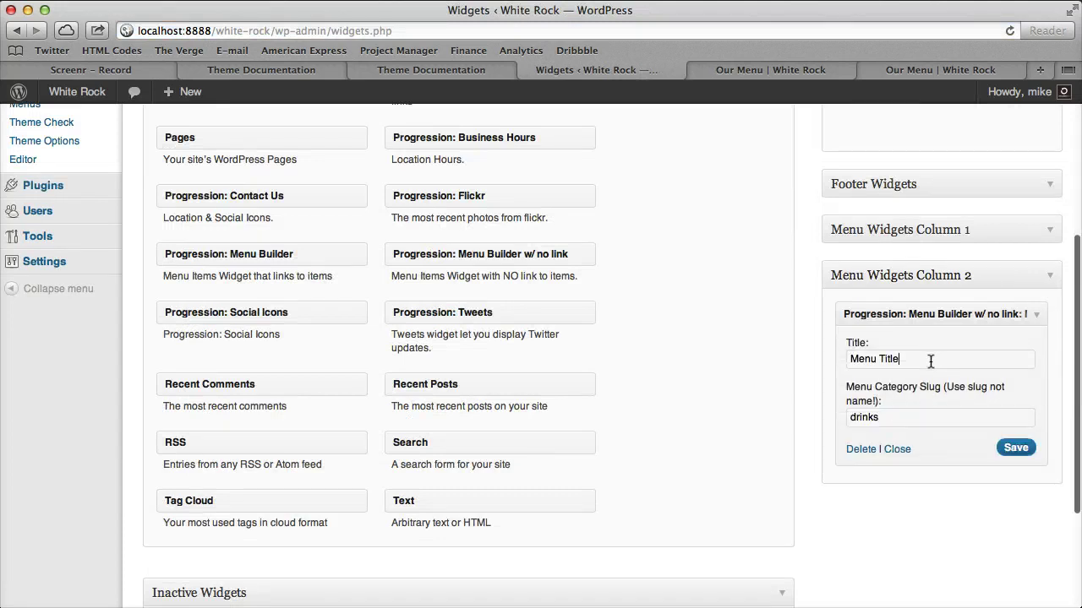
pyautogui.tripleClick(931, 361)
pyautogui.write('Drinks')
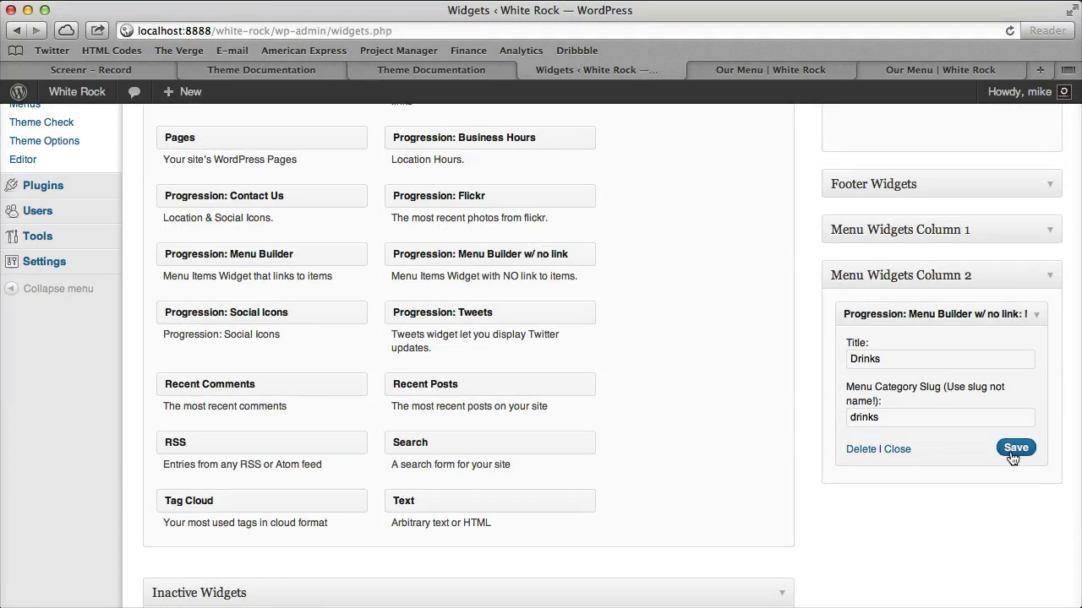
# - Reload the live Our Menu page and check whether Soda in the Drinks column is a link
pyautogui.click(795, 71)
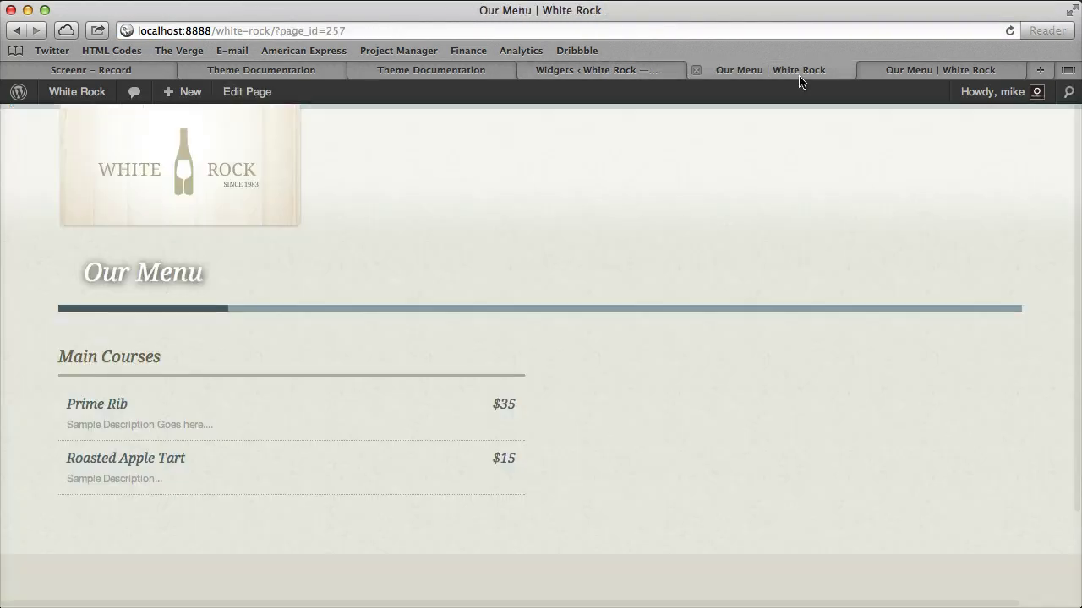
pyautogui.click(1010, 32)
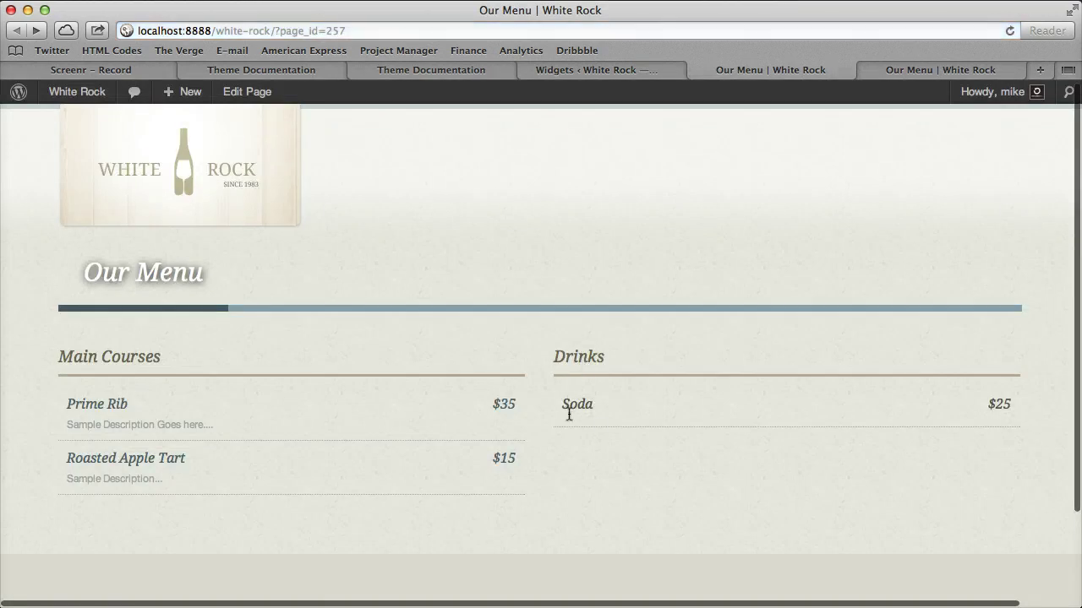
pyautogui.moveTo(601, 420); pyautogui.dragTo(679, 399)
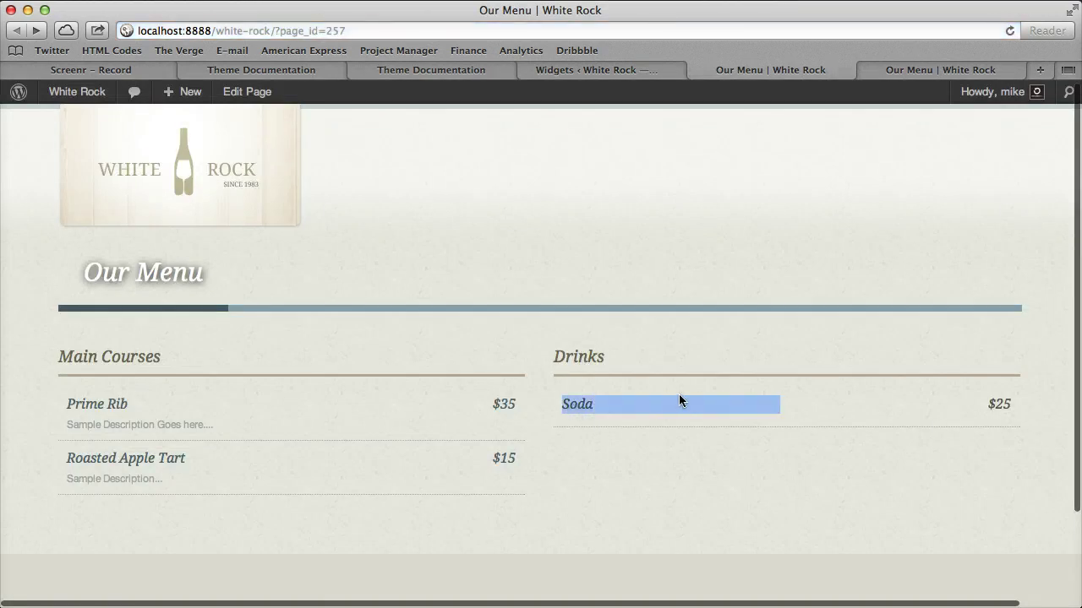
pyautogui.click(857, 407)
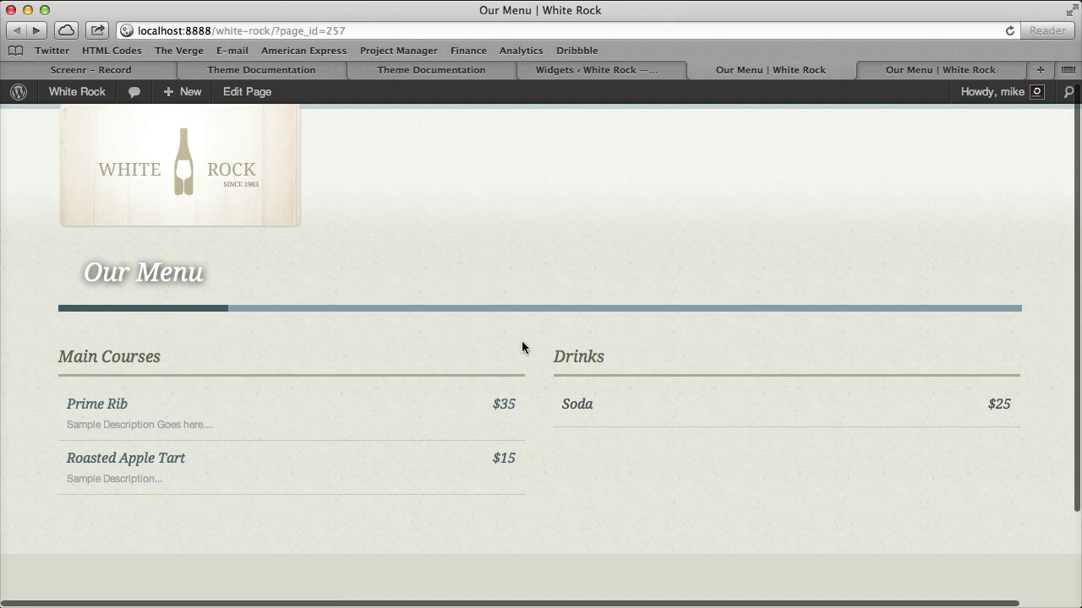
# - Review the widgets assigned to Menu Widgets Column 1 and Column 2 and compare them with the live Our Menu page
pyautogui.click(627, 70)
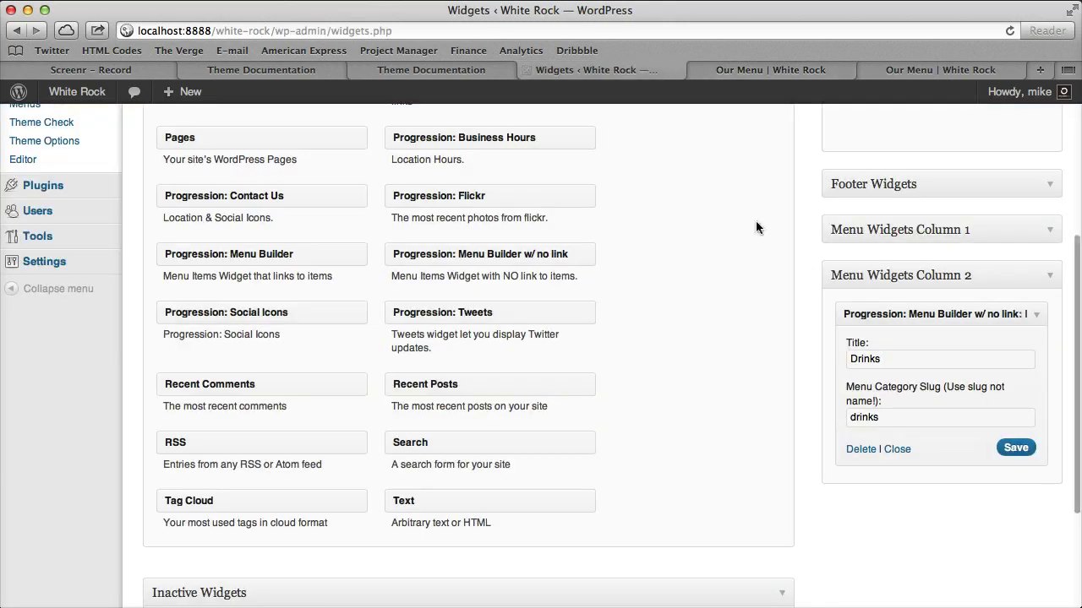
pyautogui.click(1038, 315)
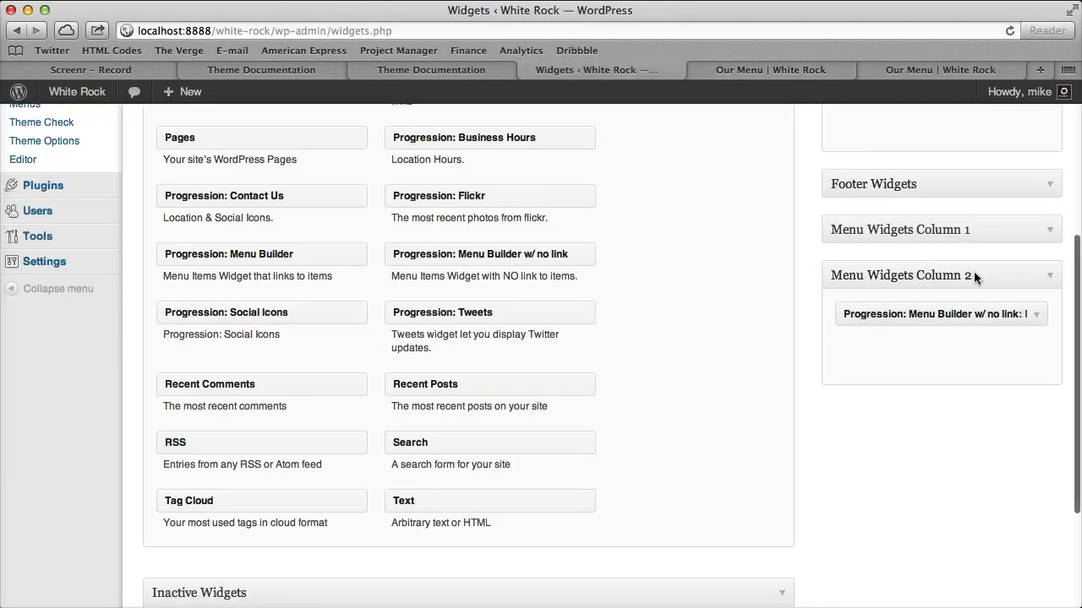
pyautogui.click(1052, 228)
pyautogui.click(796, 71)
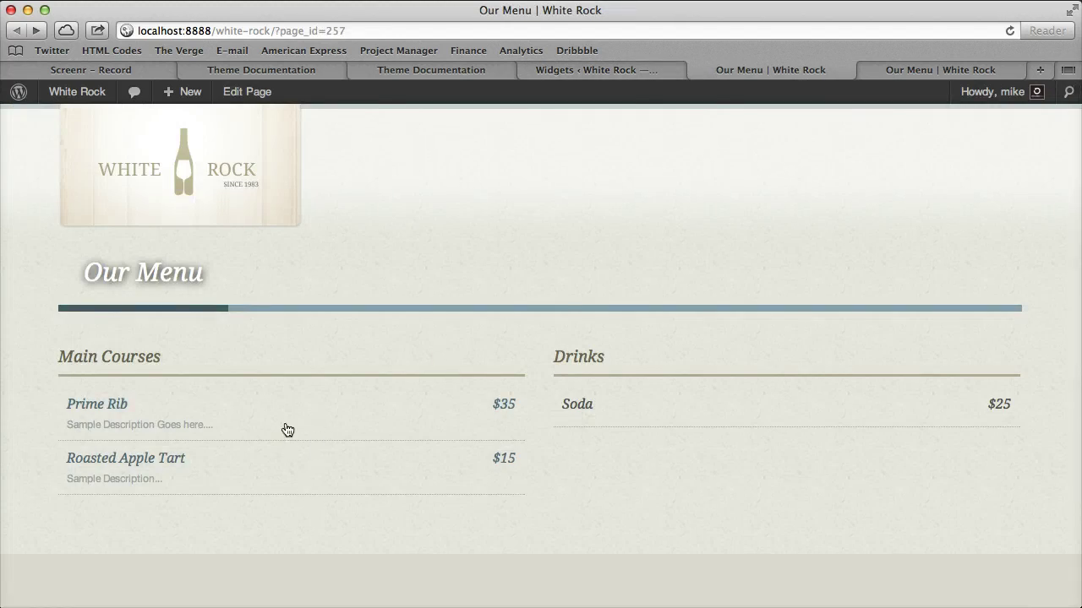
pyautogui.click(633, 74)
pyautogui.scroll(5, 364, 234)
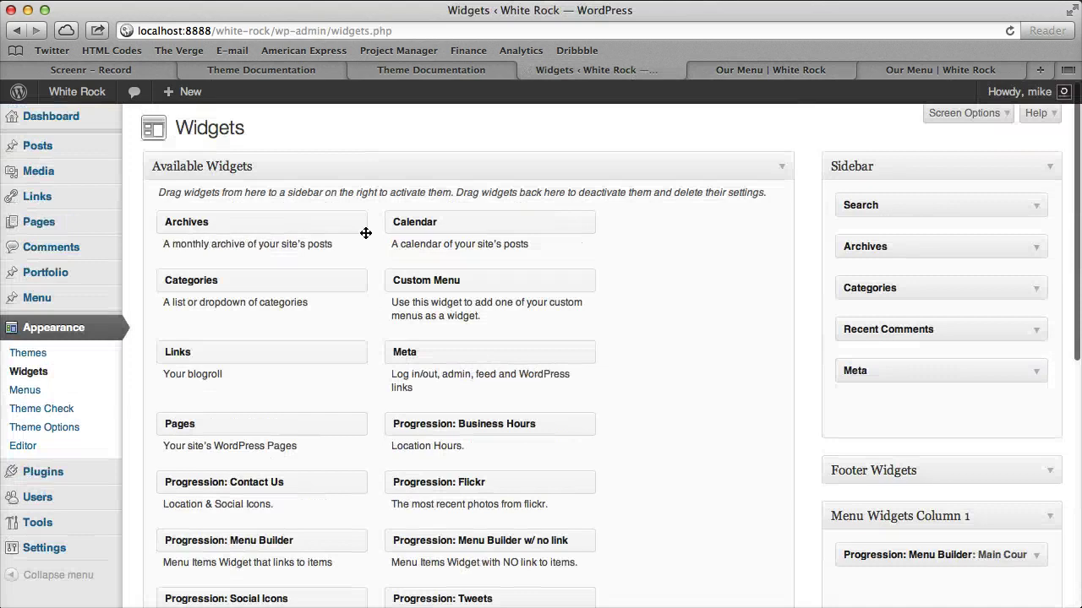
pyautogui.moveTo(77, 303)
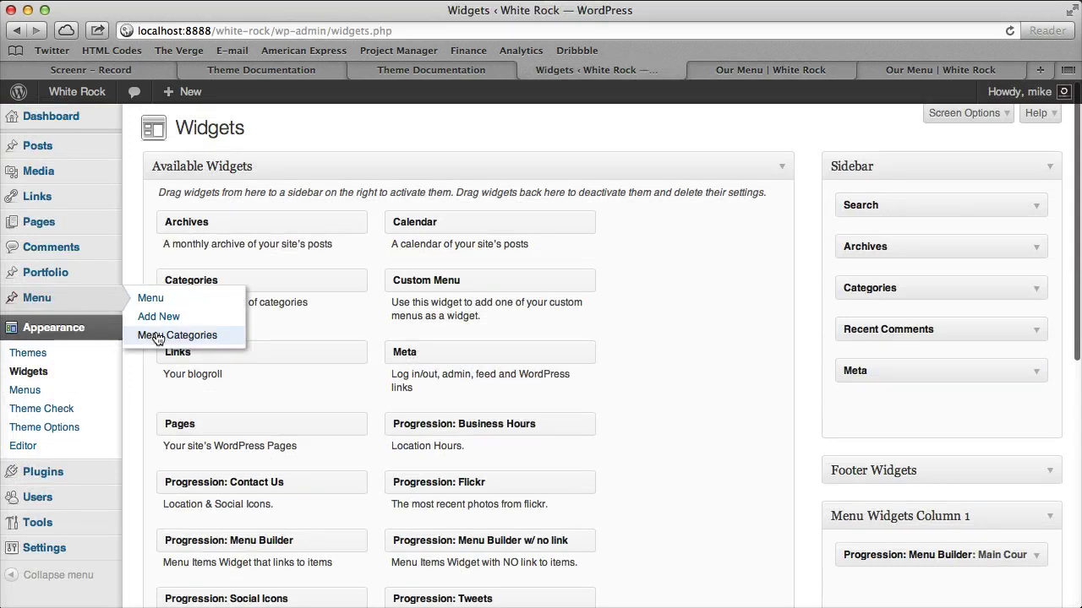
# - Open the Our Menu page for editing and review its template choices, keeping Menu Page 2 Column selected
pyautogui.click(743, 70)
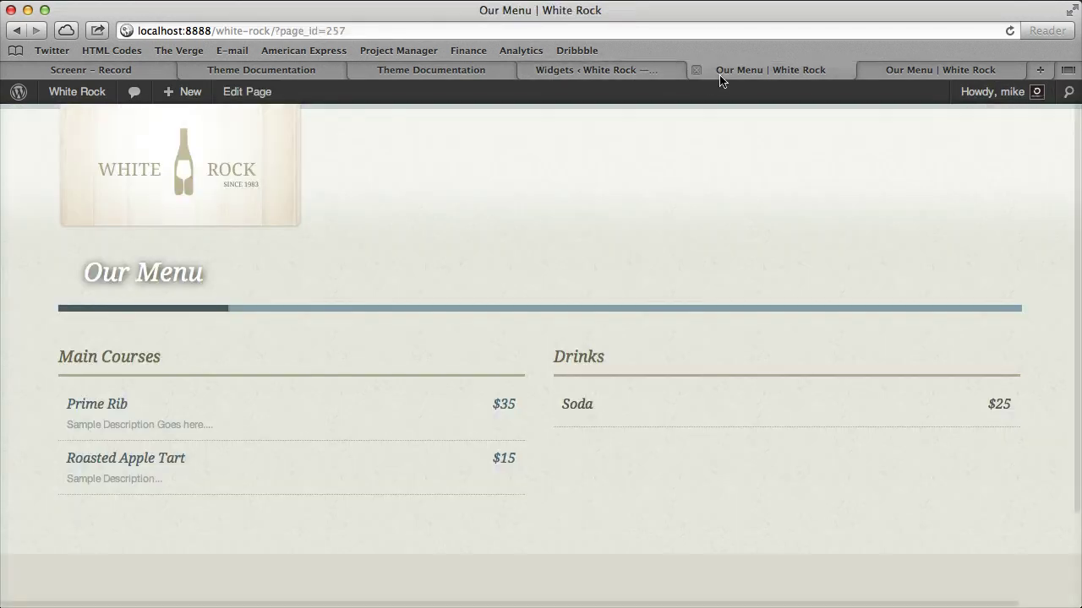
pyautogui.click(241, 93)
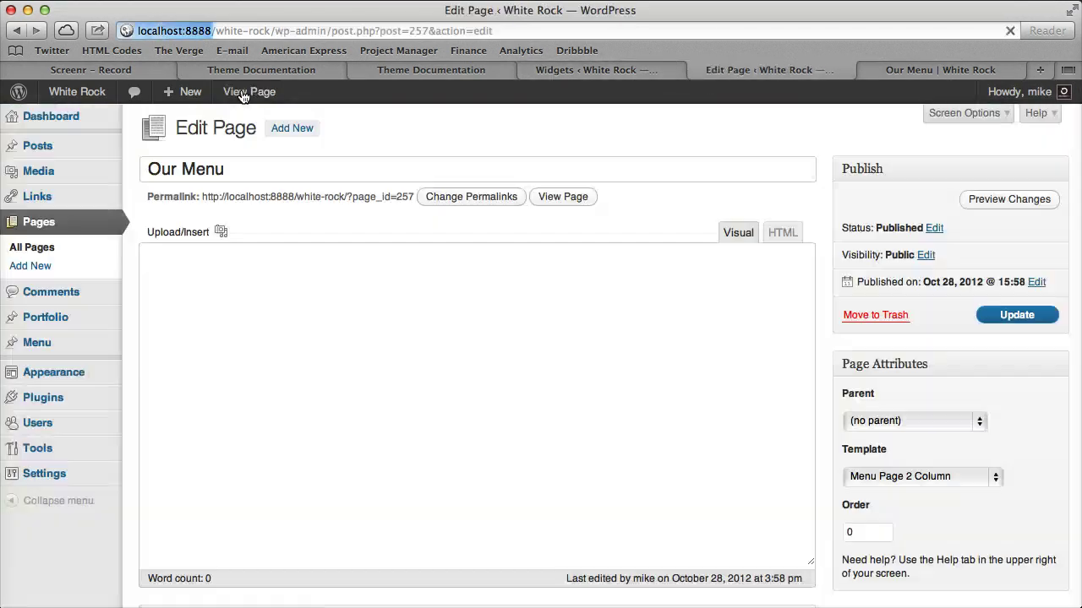
pyautogui.click(944, 478)
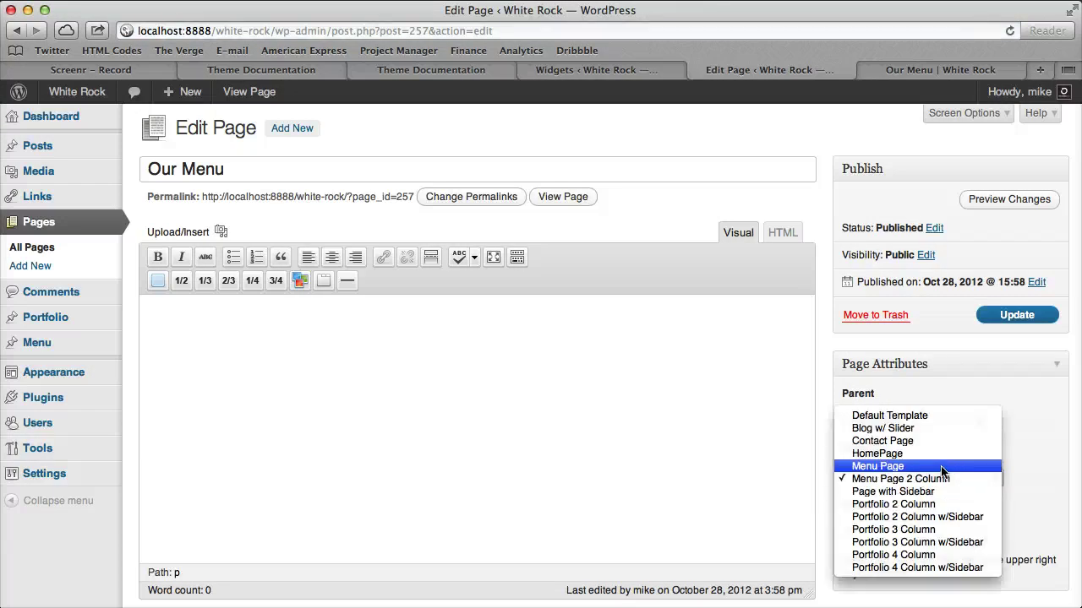
pyautogui.click(936, 478)
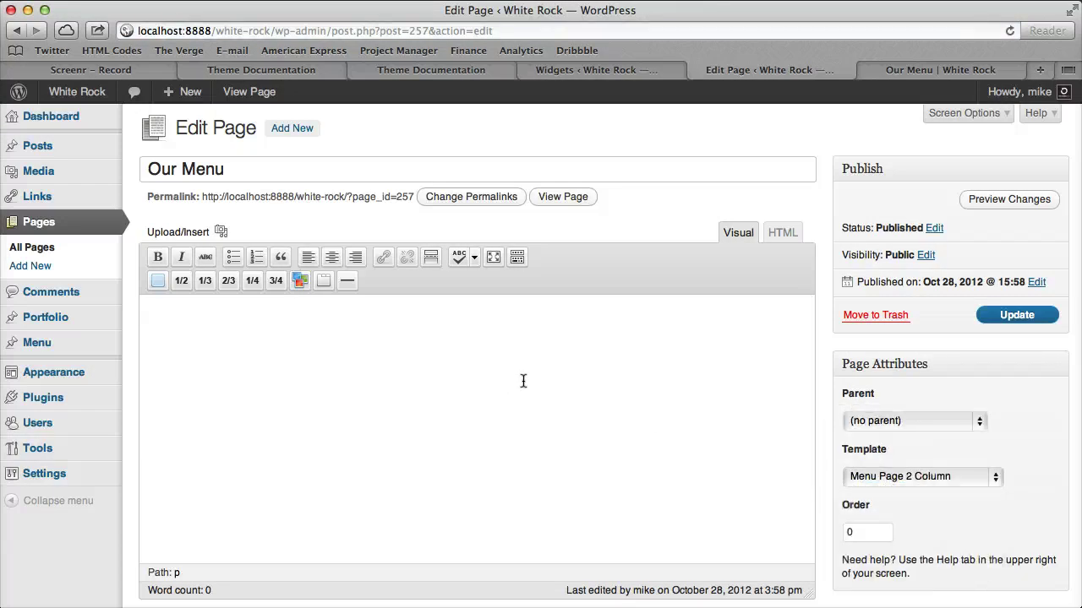